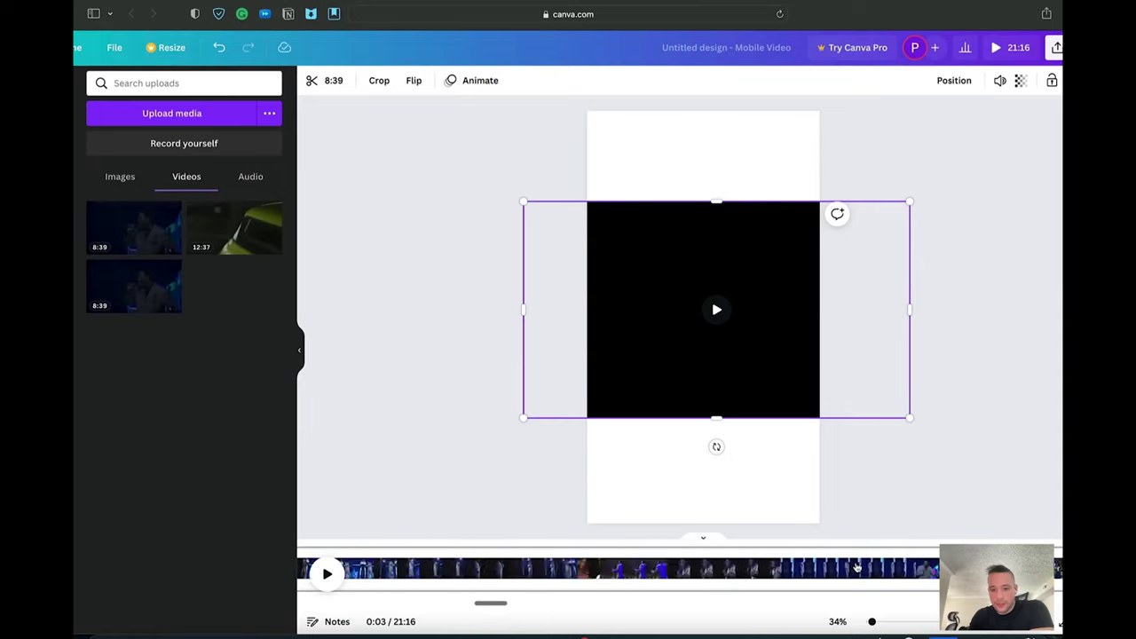
# Step: Shorten the first clip from its end, cutting the total running time from 21:16 to 12:41
pyautogui.hscroll(5, 856, 568)
pyautogui.hscroll(-5, 857, 567)
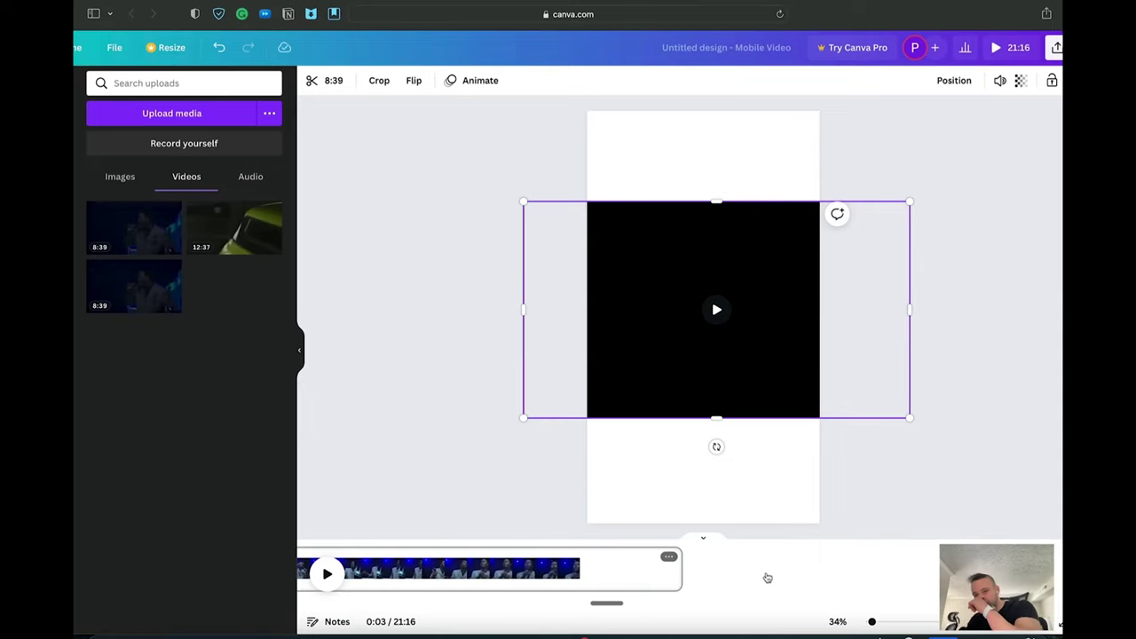
pyautogui.click(677, 568)
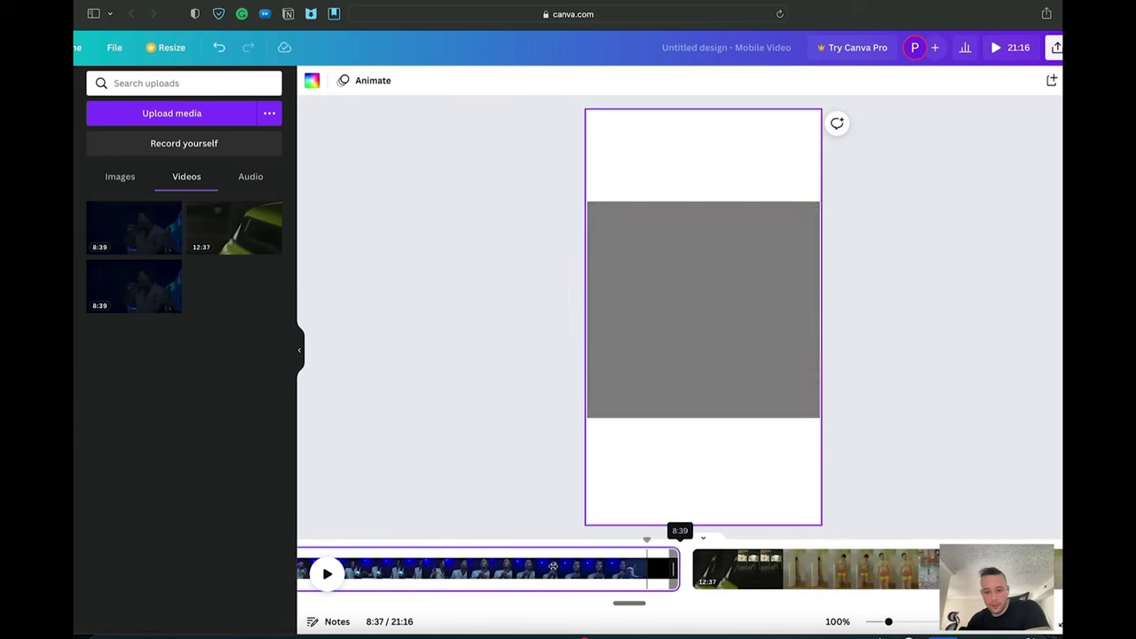
pyautogui.moveTo(463, 569); pyautogui.dragTo(1058, 568)
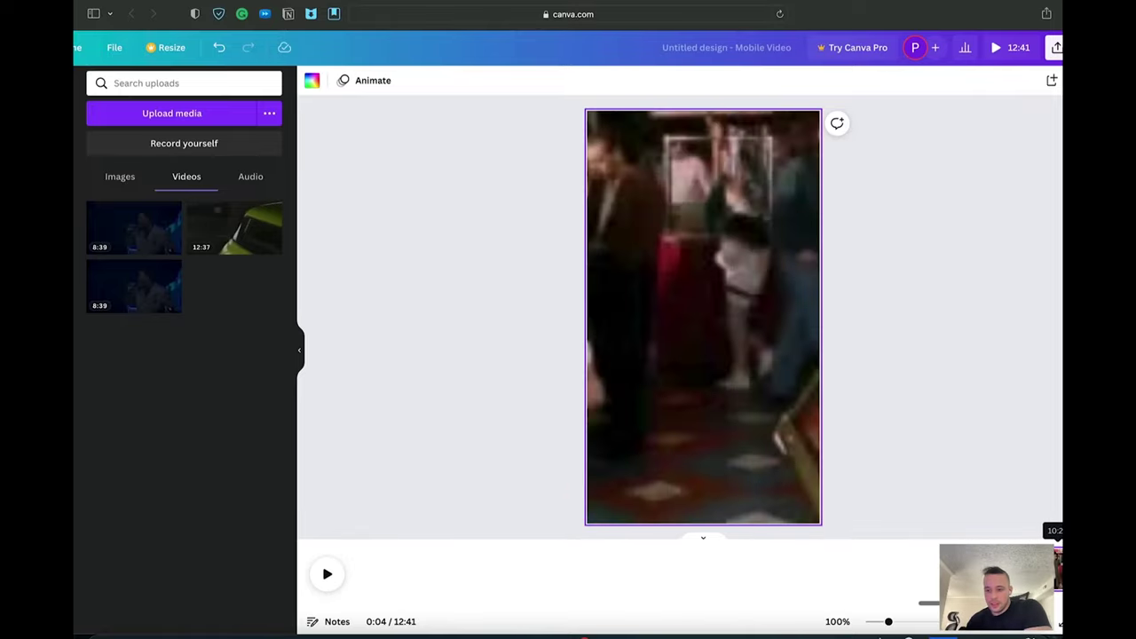
# Step: Trim and re-extend the second clip, settling it back at about 4.4 seconds
pyautogui.moveTo(832, 473); pyautogui.dragTo(940, 481)
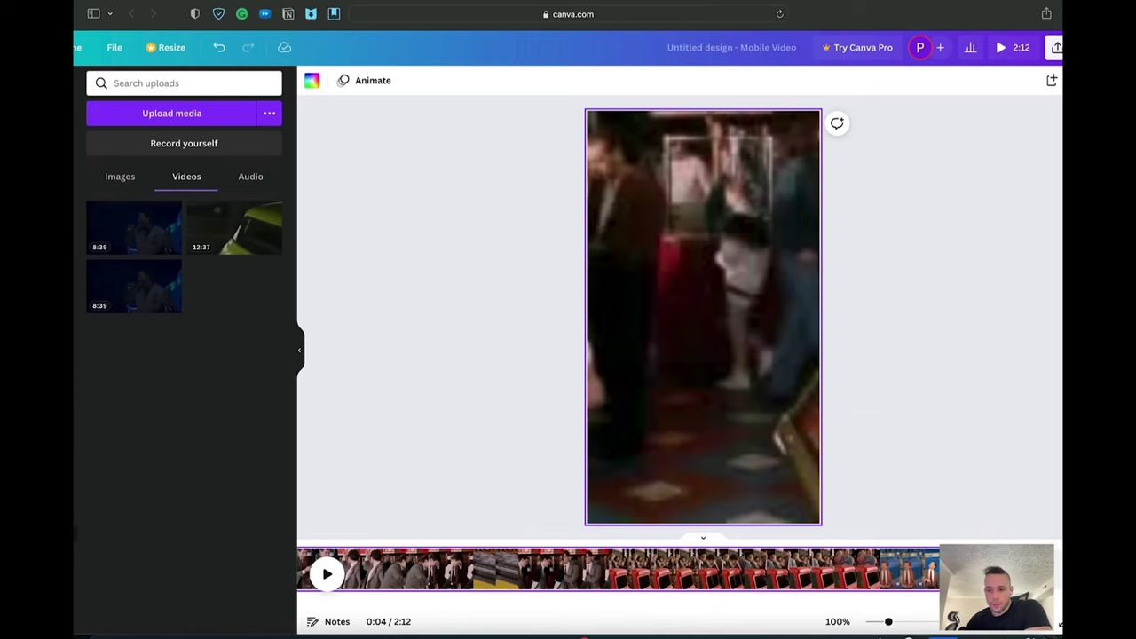
pyautogui.moveTo(938, 572); pyautogui.dragTo(153, 584)
pyautogui.moveTo(433, 569); pyautogui.dragTo(495, 577)
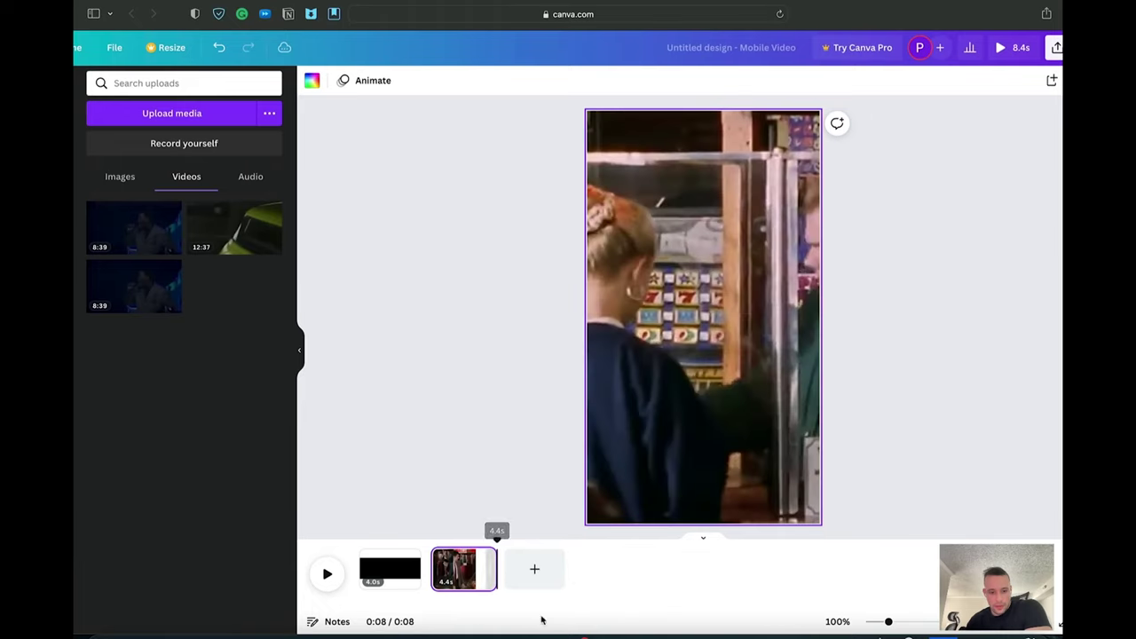
pyautogui.moveTo(494, 569); pyautogui.dragTo(825, 564)
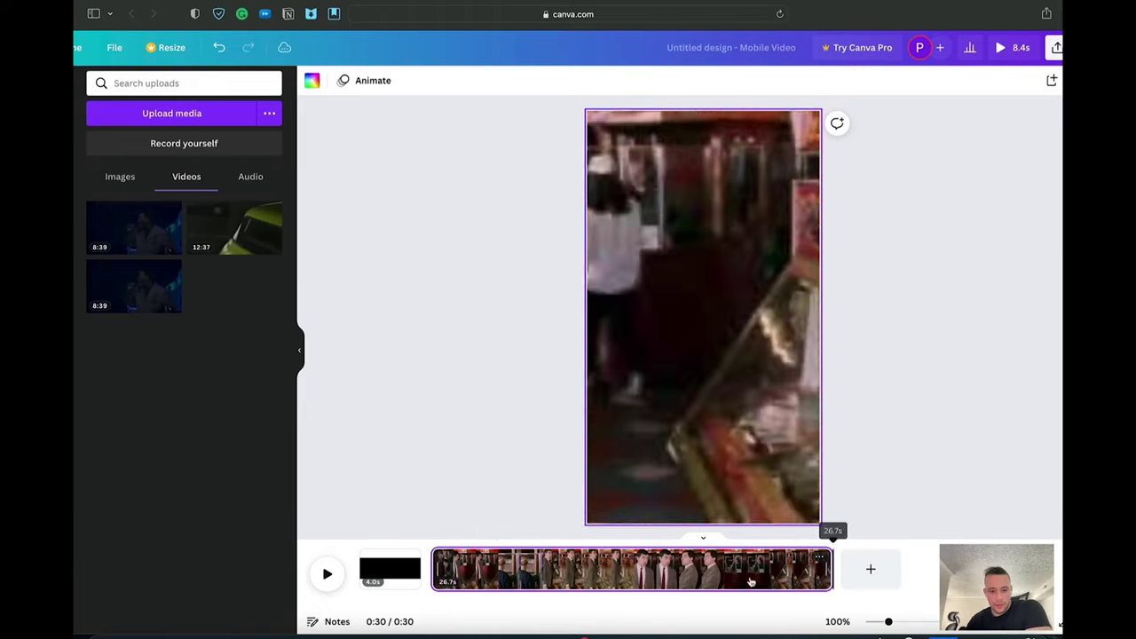
pyautogui.moveTo(433, 571); pyautogui.dragTo(432, 573)
pyautogui.moveTo(832, 566); pyautogui.dragTo(497, 568)
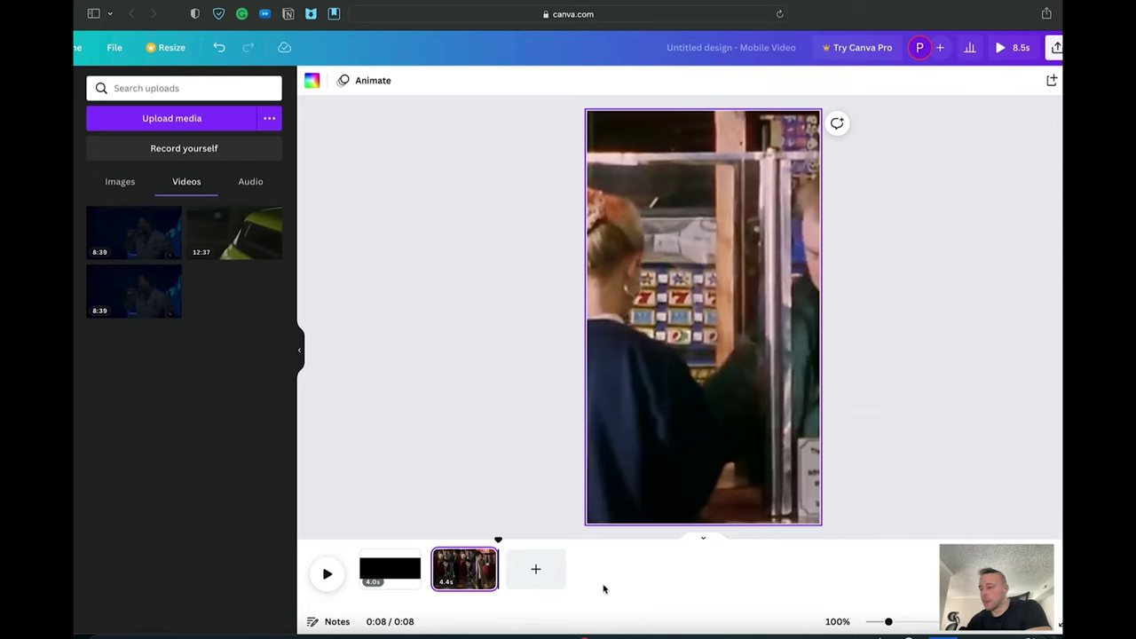
# Step: Lengthen the first and second clips to 15.0 seconds each for a 30-second video
pyautogui.click(403, 569)
pyautogui.moveTo(420, 568); pyautogui.dragTo(581, 575)
pyautogui.click(657, 569)
pyautogui.moveTo(663, 569); pyautogui.dragTo(821, 559)
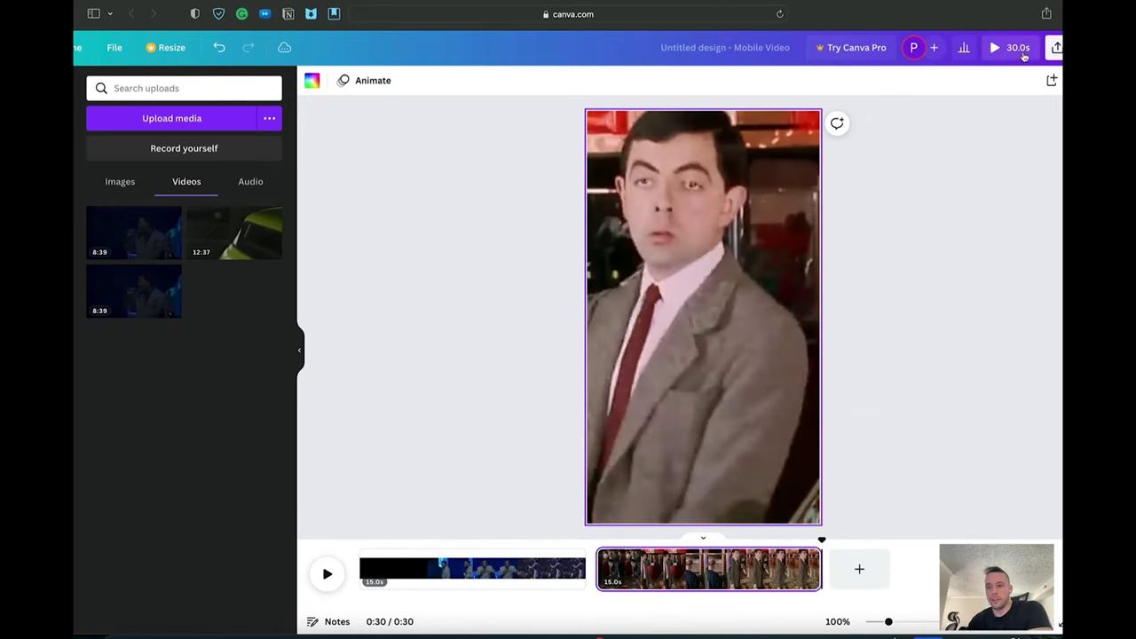
# Step: Detach the second clip from the page background and enlarge it past the page edges
pyautogui.doubleClick(665, 312)
pyautogui.rightClick(745, 255)
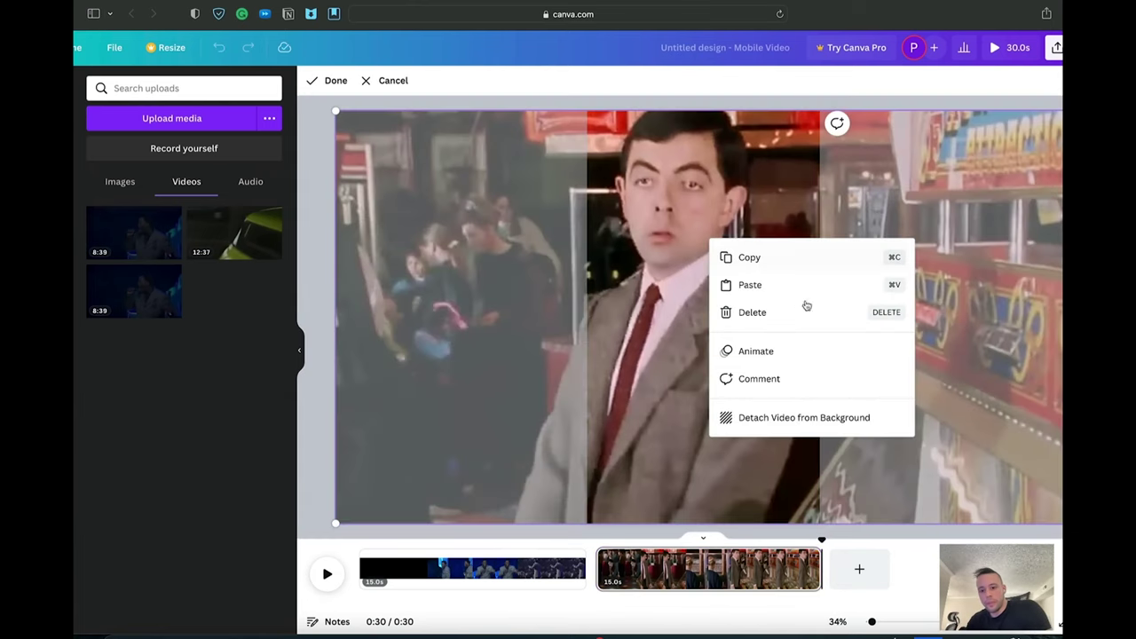
pyautogui.click(786, 418)
pyautogui.moveTo(796, 265); pyautogui.dragTo(980, 167)
pyautogui.moveTo(611, 376); pyautogui.dragTo(432, 474)
pyautogui.moveTo(681, 363); pyautogui.dragTo(803, 400)
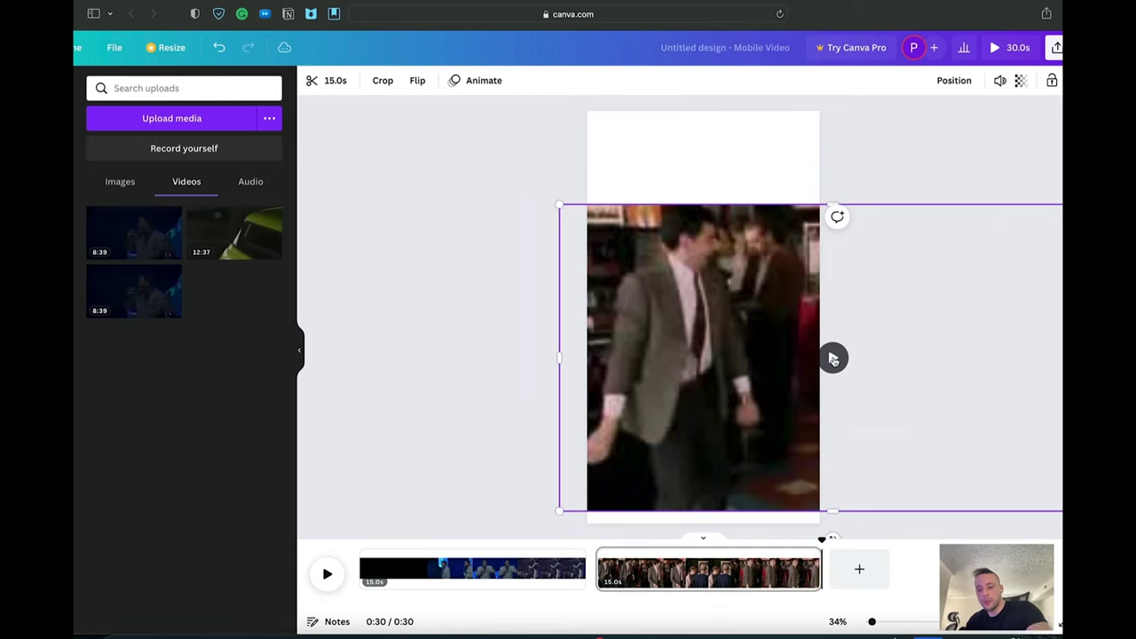
# Step: Preview the second clip and shift it into a centred band on the page
pyautogui.press('XF86AudioRaiseVolume')
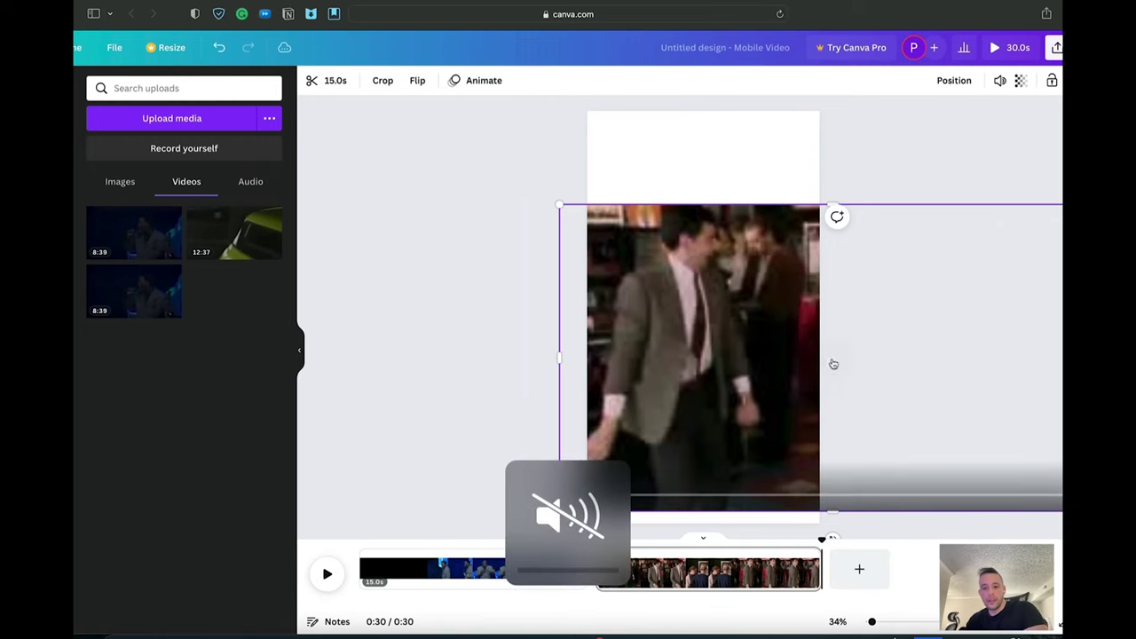
pyautogui.press('space')
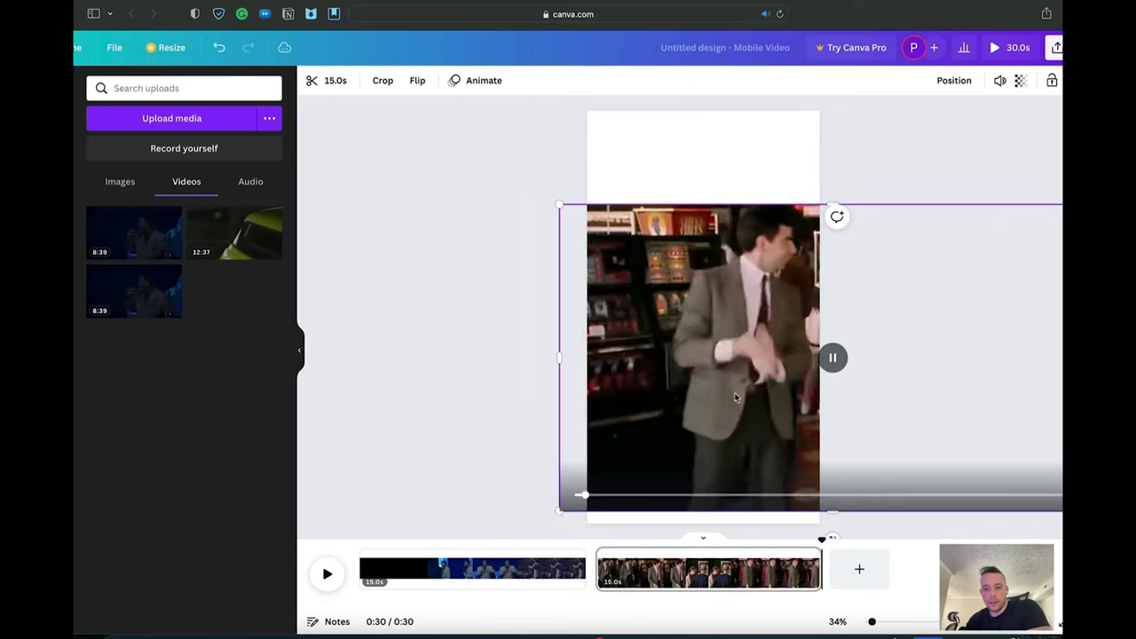
pyautogui.moveTo(746, 398); pyautogui.dragTo(707, 326)
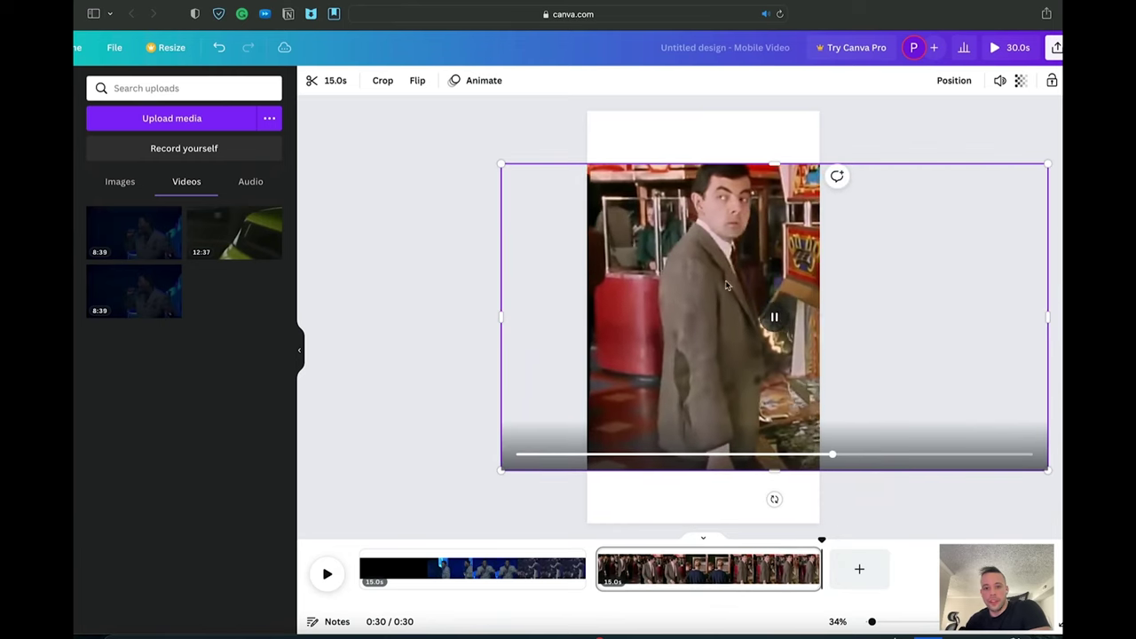
pyautogui.click(681, 130)
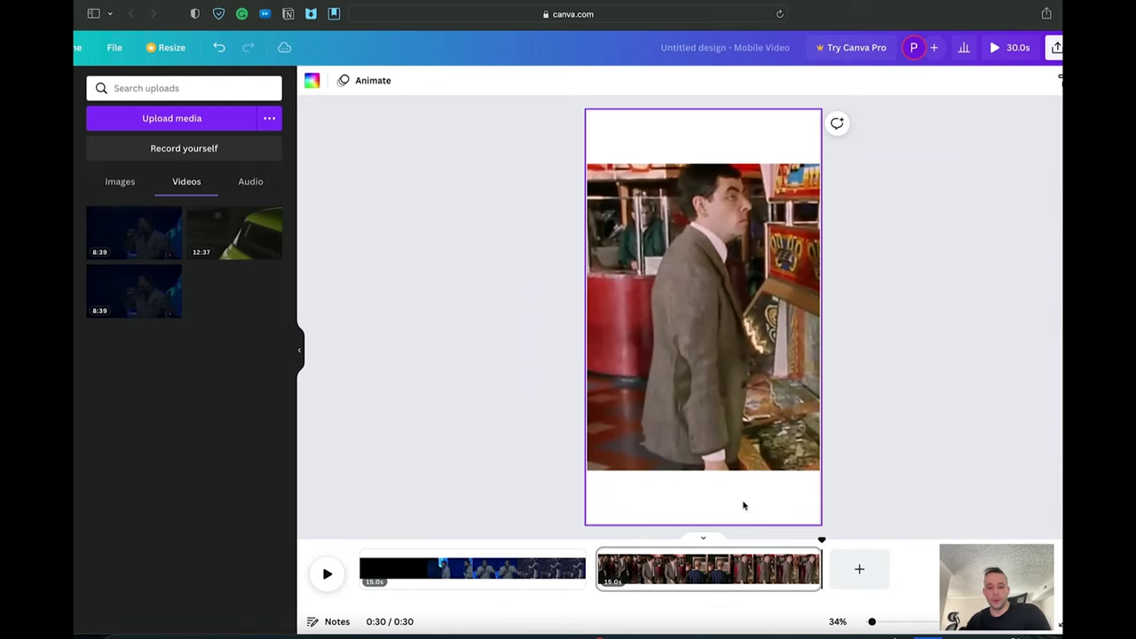
# Step: Select the first clip's video and enlarge it by dragging its corner handles outward
pyautogui.click(520, 569)
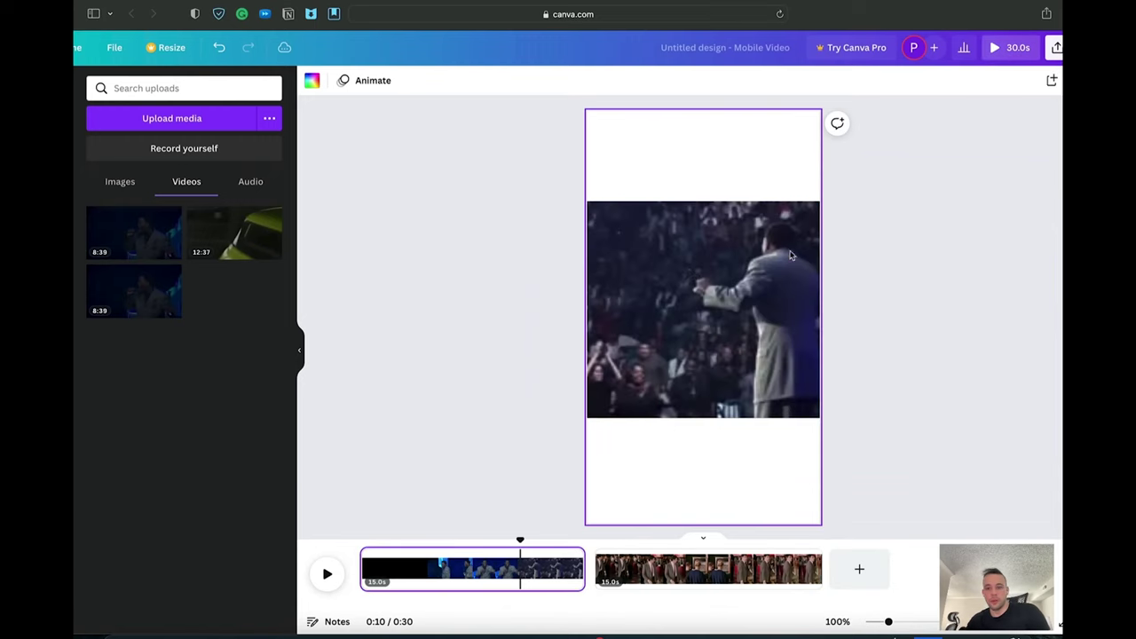
pyautogui.click(790, 256)
pyautogui.moveTo(910, 202); pyautogui.dragTo(1006, 177)
pyautogui.moveTo(524, 418); pyautogui.dragTo(457, 521)
# Step: Preview the first clip and nudge it to centre the performer between white bands
pyautogui.click(703, 318)
pyautogui.moveTo(727, 408)
pyautogui.click(711, 316)
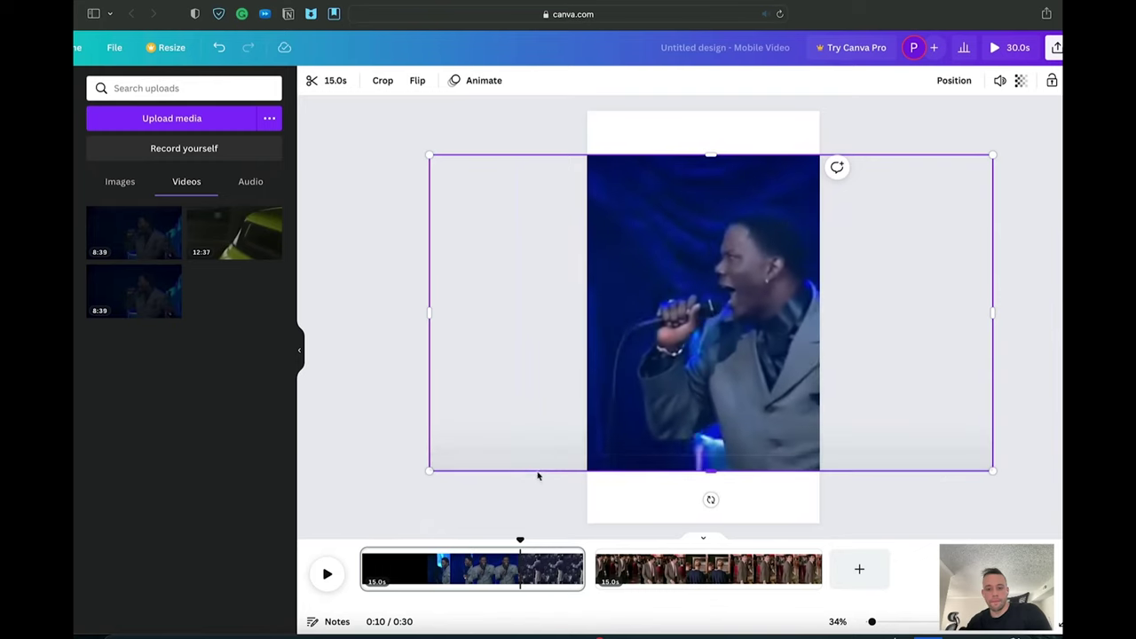
pyautogui.moveTo(737, 388); pyautogui.dragTo(708, 388)
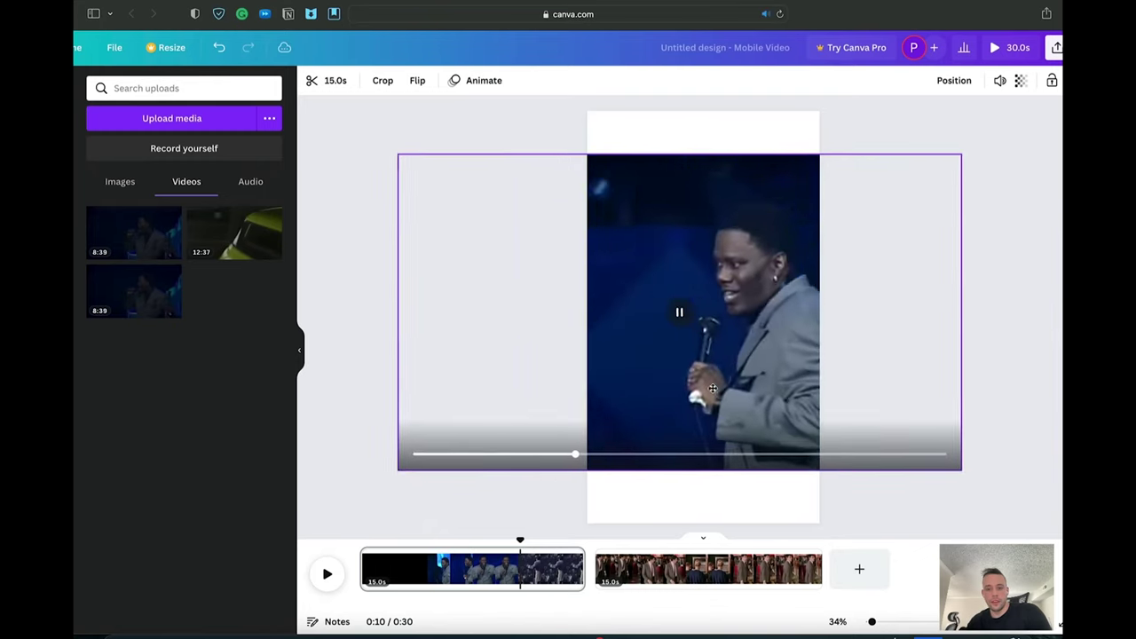
pyautogui.press('Escape')
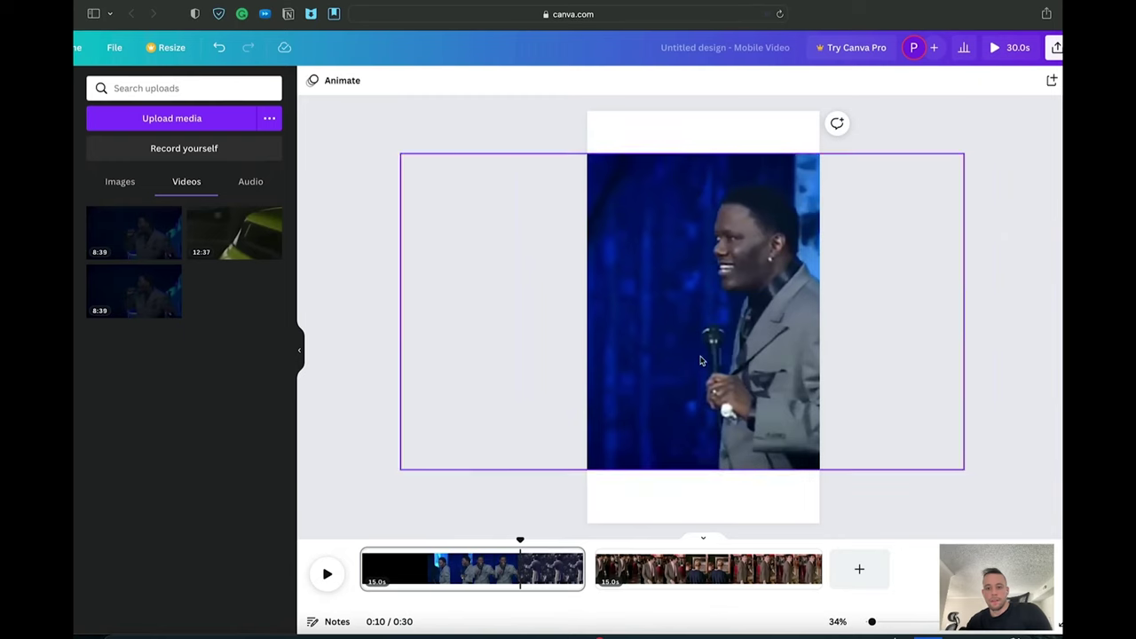
pyautogui.moveTo(759, 297); pyautogui.dragTo(691, 335)
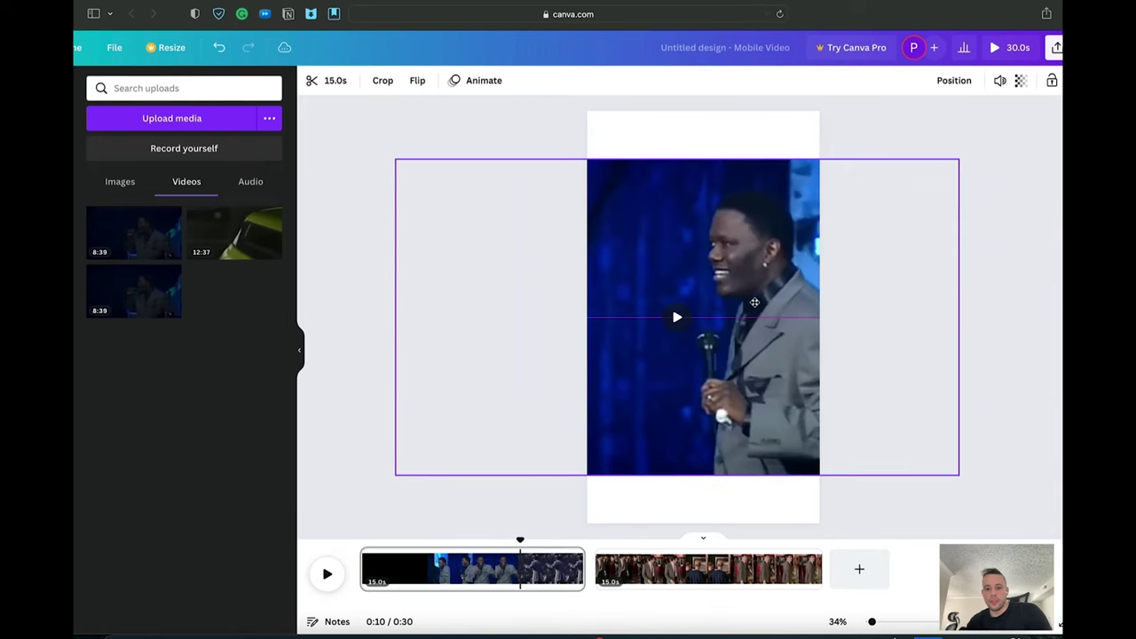
pyautogui.click(748, 119)
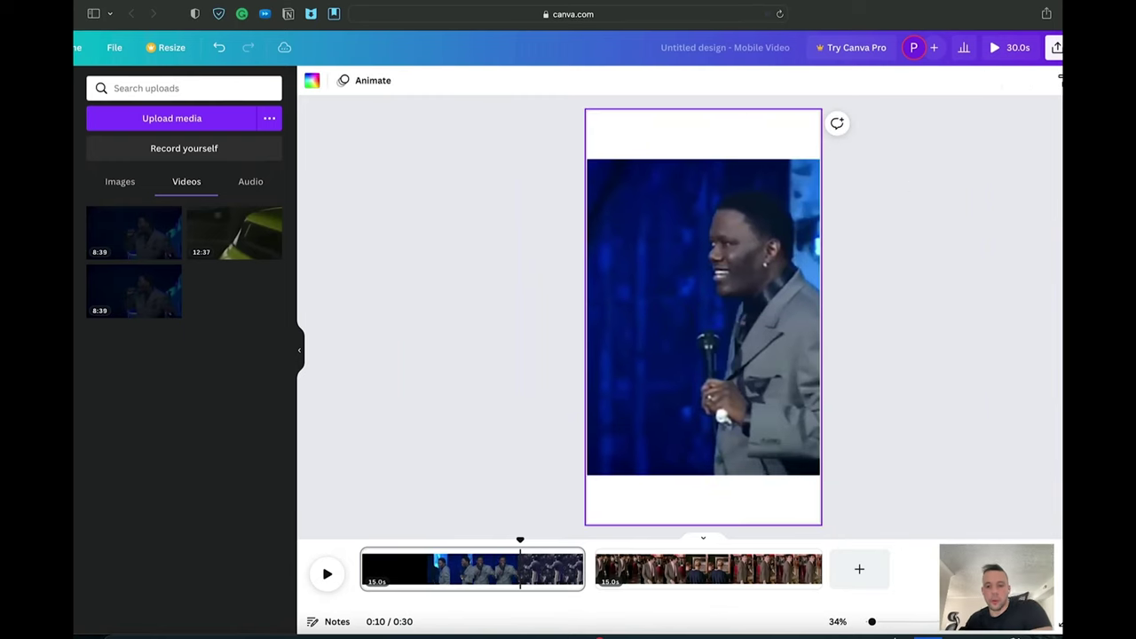
pyautogui.click(1004, 287)
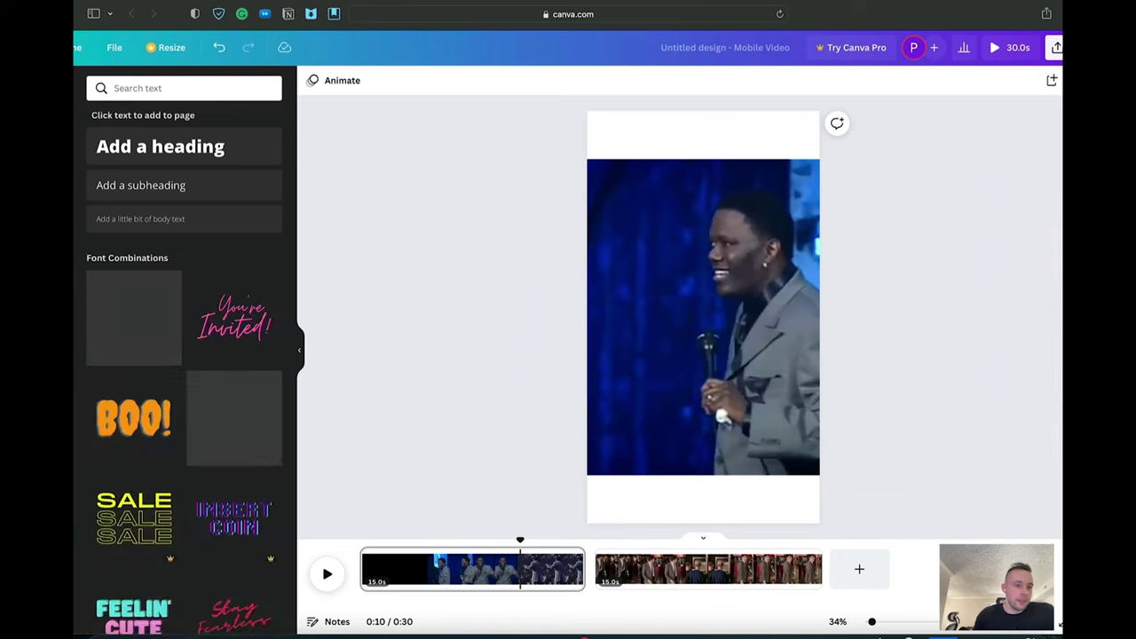
# Step: Browse the Text panel's font combinations and try the Pool Party style
pyautogui.scroll(-10, 163, 352)
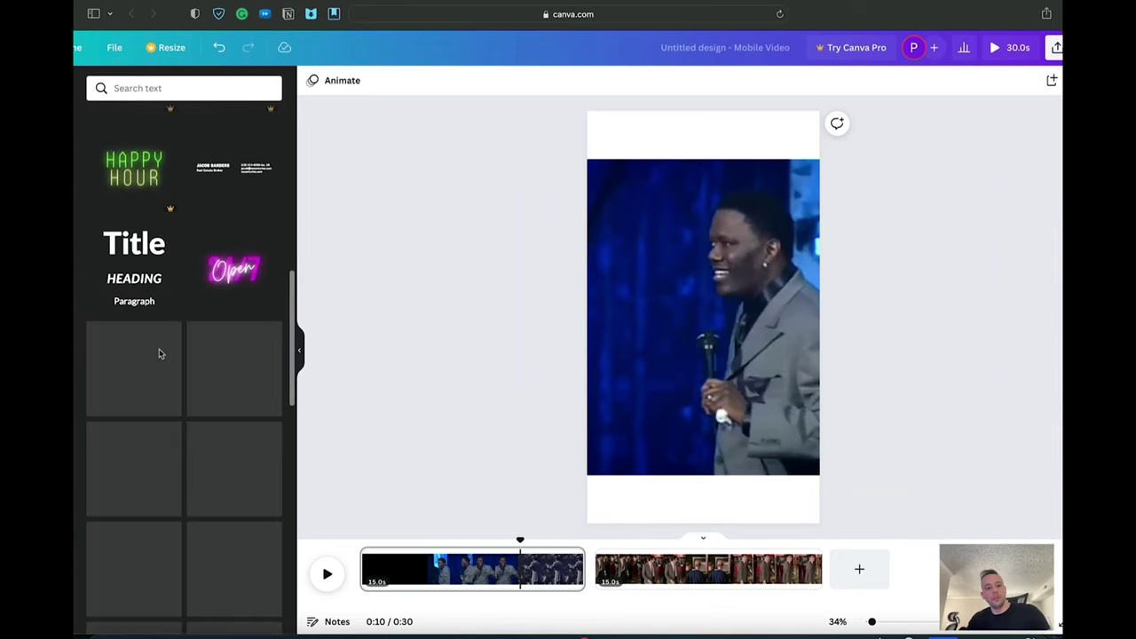
pyautogui.scroll(-5, 287, 346)
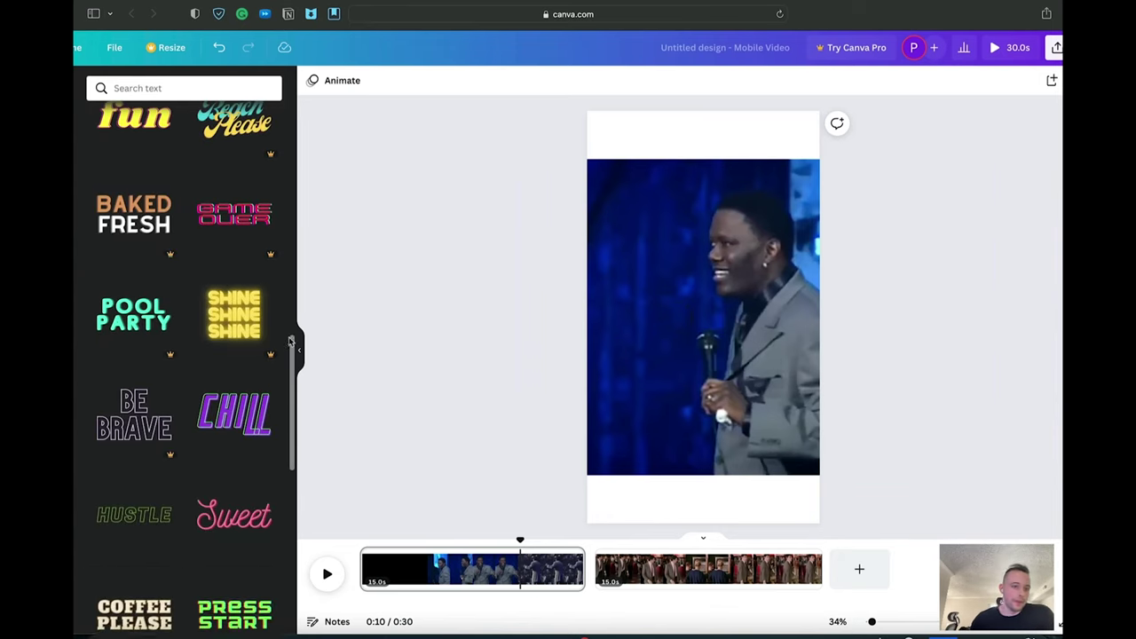
pyautogui.scroll(4, 211, 270)
pyautogui.scroll(10, 211, 270)
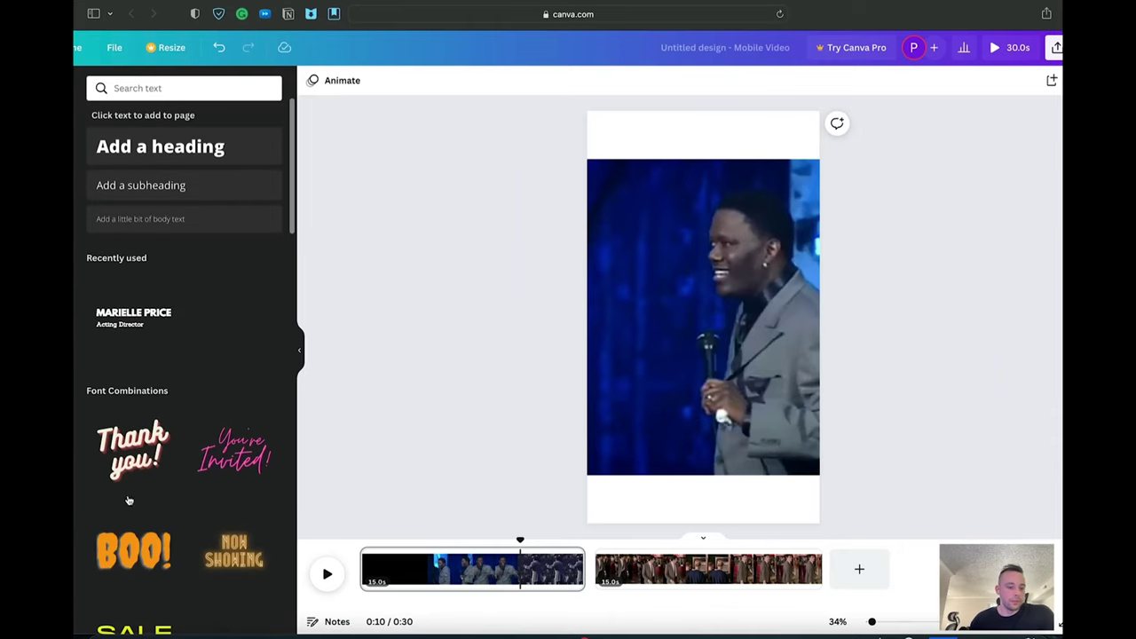
pyautogui.scroll(-6, 128, 500)
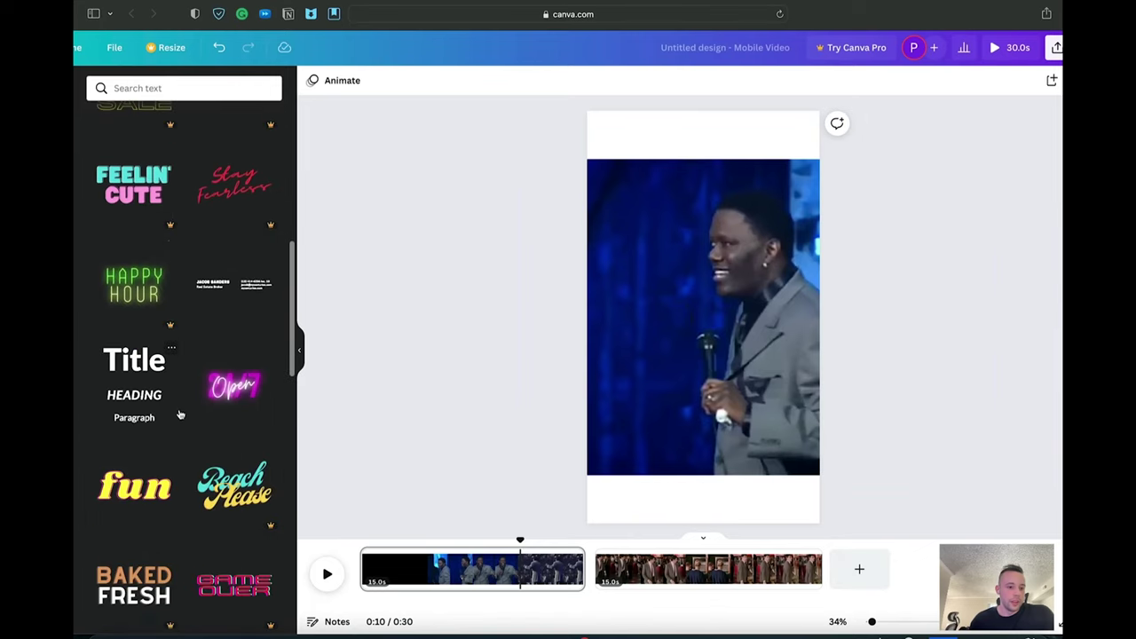
pyautogui.scroll(-5, 174, 342)
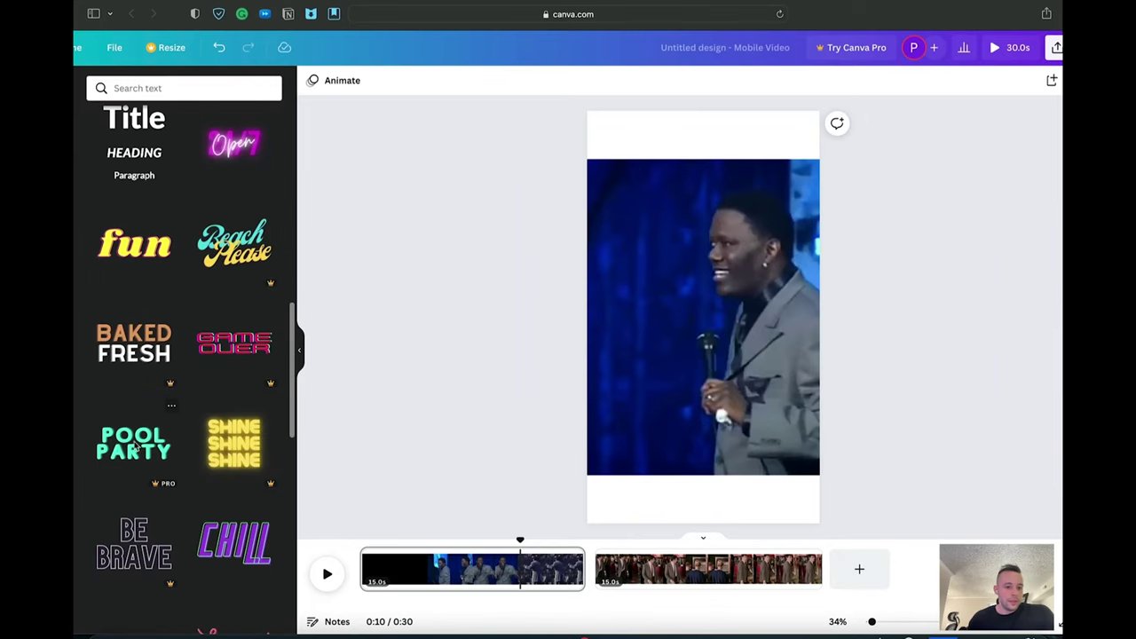
pyautogui.click(133, 444)
# Step: Dismiss the Pro trial offer and add a default heading to the page
pyautogui.click(875, 157)
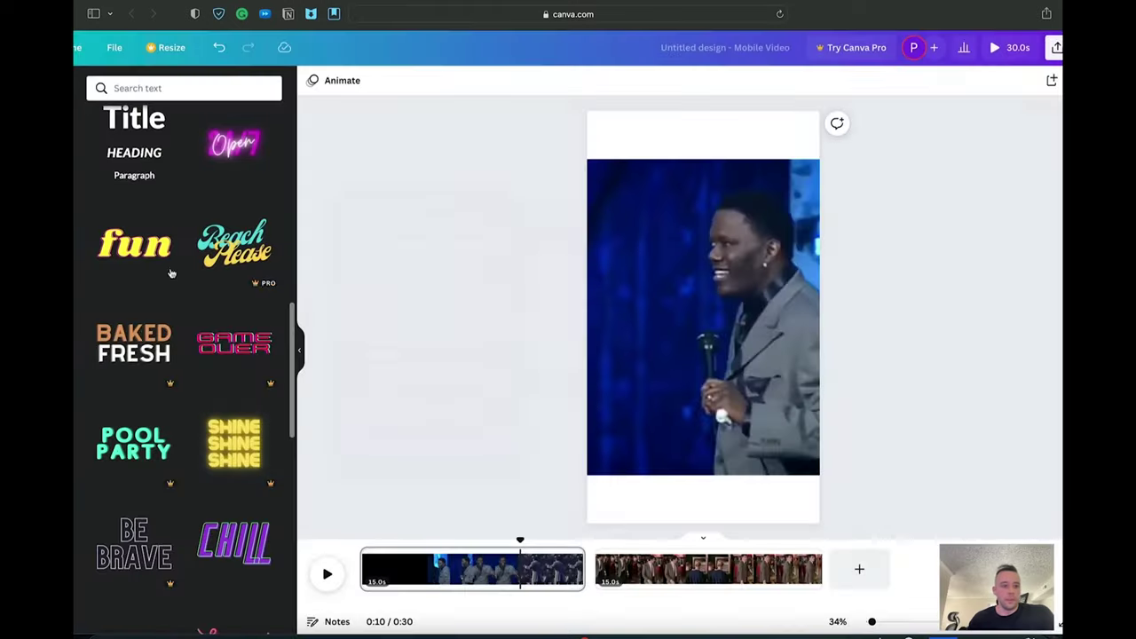
pyautogui.scroll(10, 147, 333)
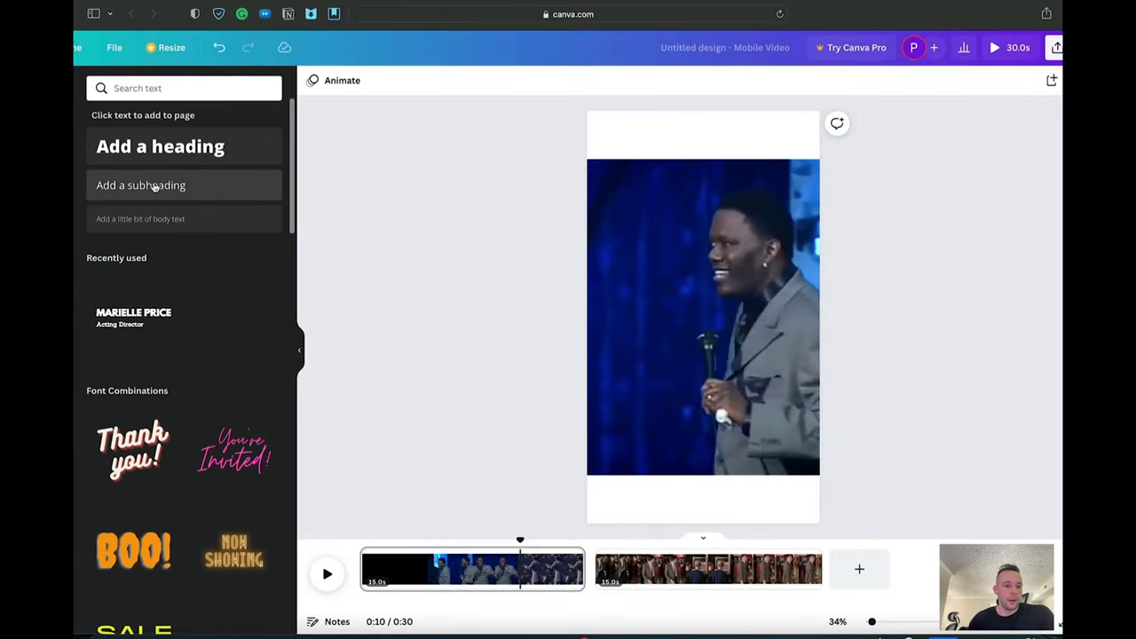
pyautogui.click(160, 146)
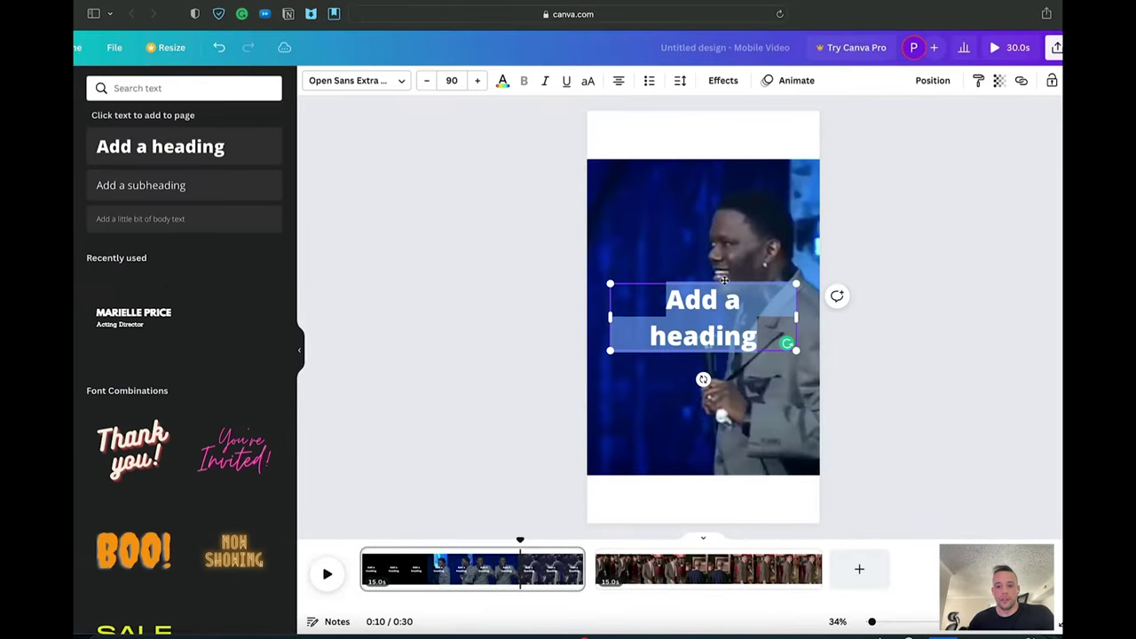
# Step: Shrink the heading, retype it as 'LINK IN DESCRIPTION!!!', and drag it into the top white strip
pyautogui.moveTo(793, 284); pyautogui.dragTo(722, 311)
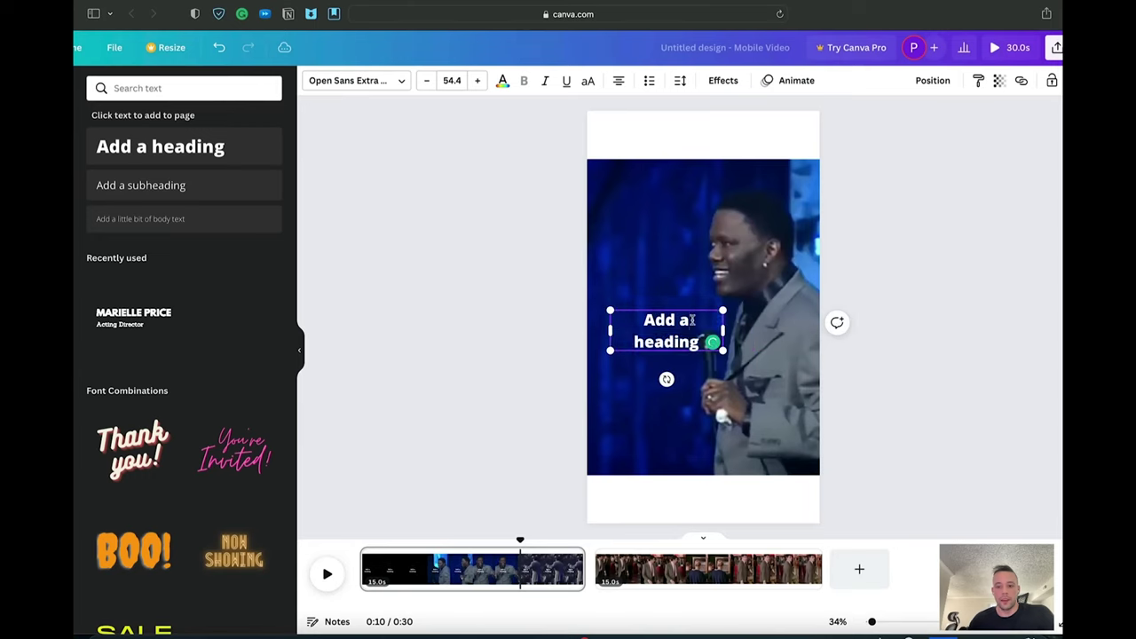
pyautogui.doubleClick(650, 319)
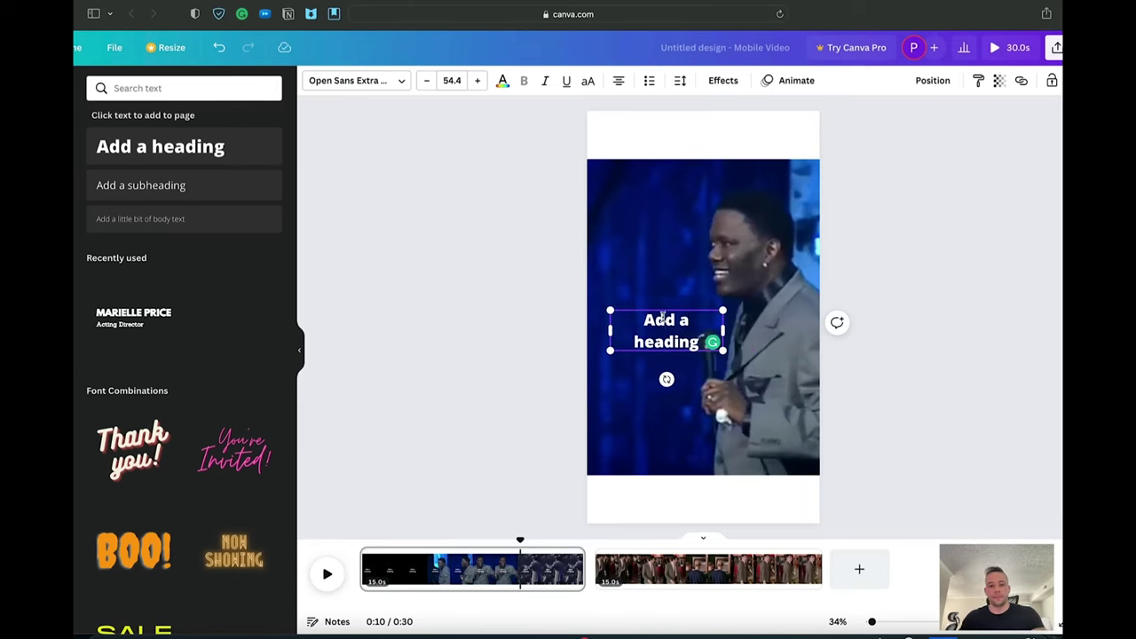
pyautogui.tripleClick(662, 318)
pyautogui.write('LINK IN DE')
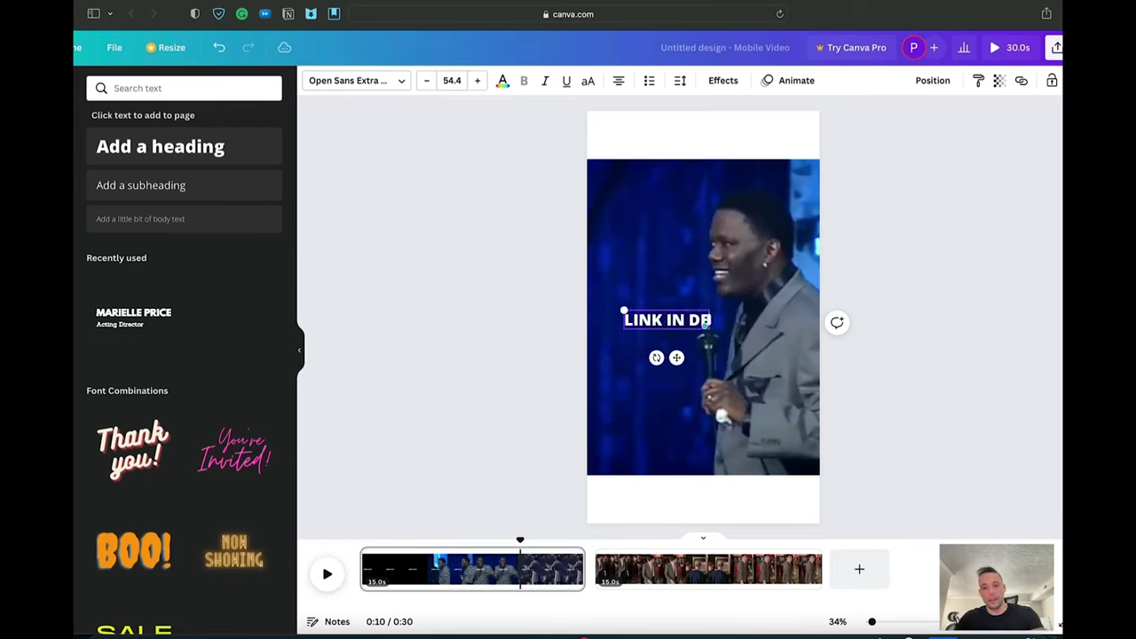
pyautogui.write('SCRIPTION!!!')
pyautogui.press('Escape')
pyautogui.moveTo(721, 307); pyautogui.dragTo(758, 111)
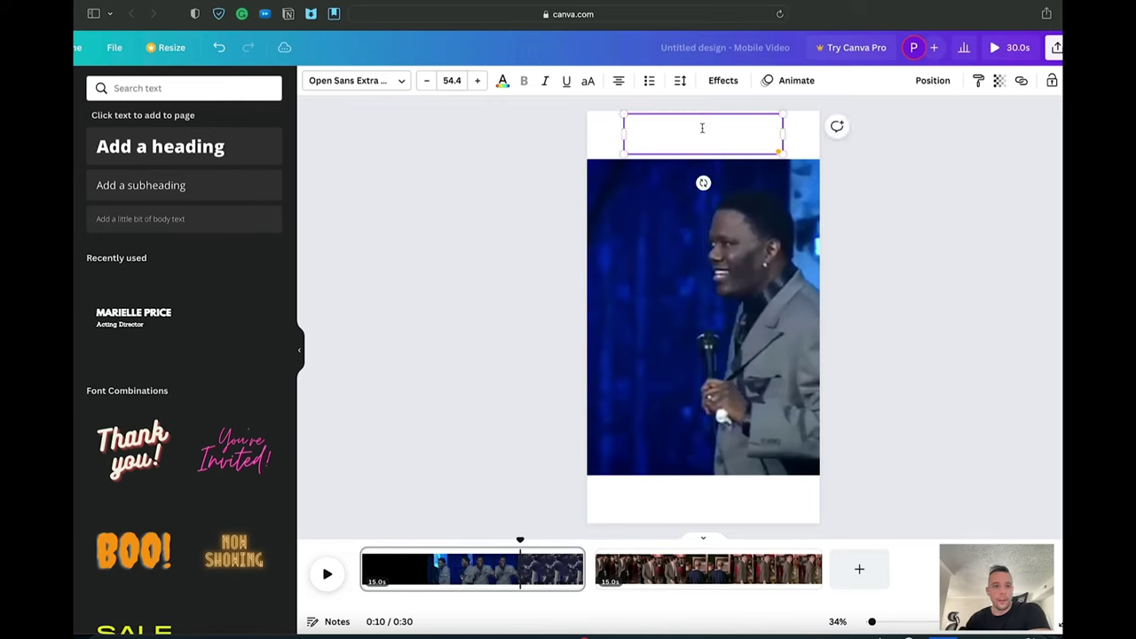
pyautogui.click(801, 135)
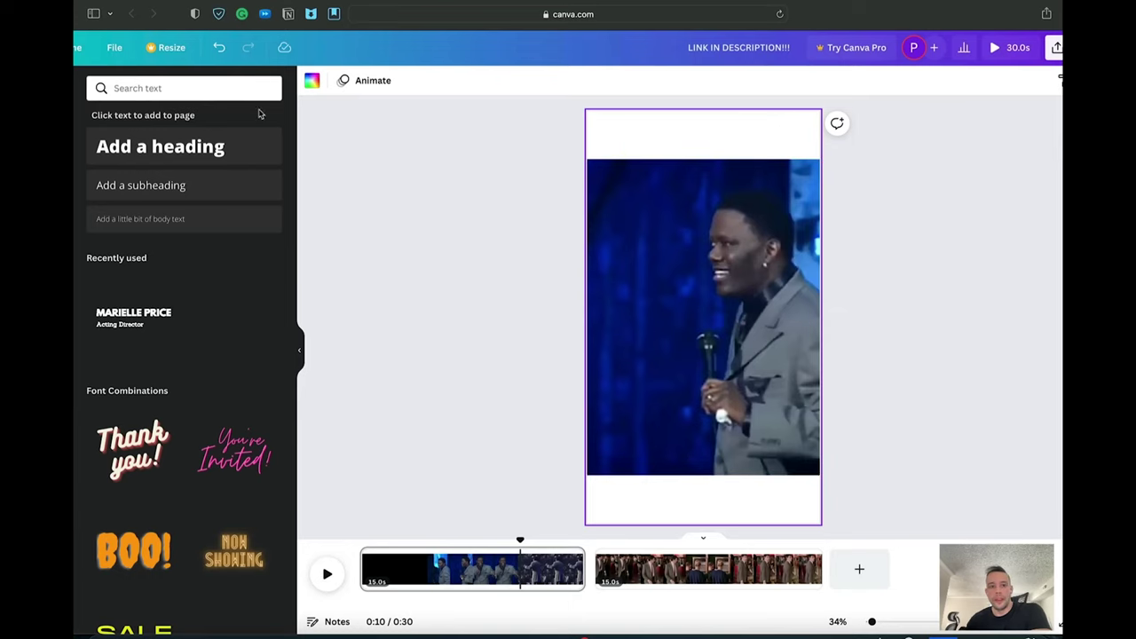
# Step: Set the page background to yellow and the 'LINK IN DESCRIPTION!!!' caption text to black
pyautogui.click(312, 82)
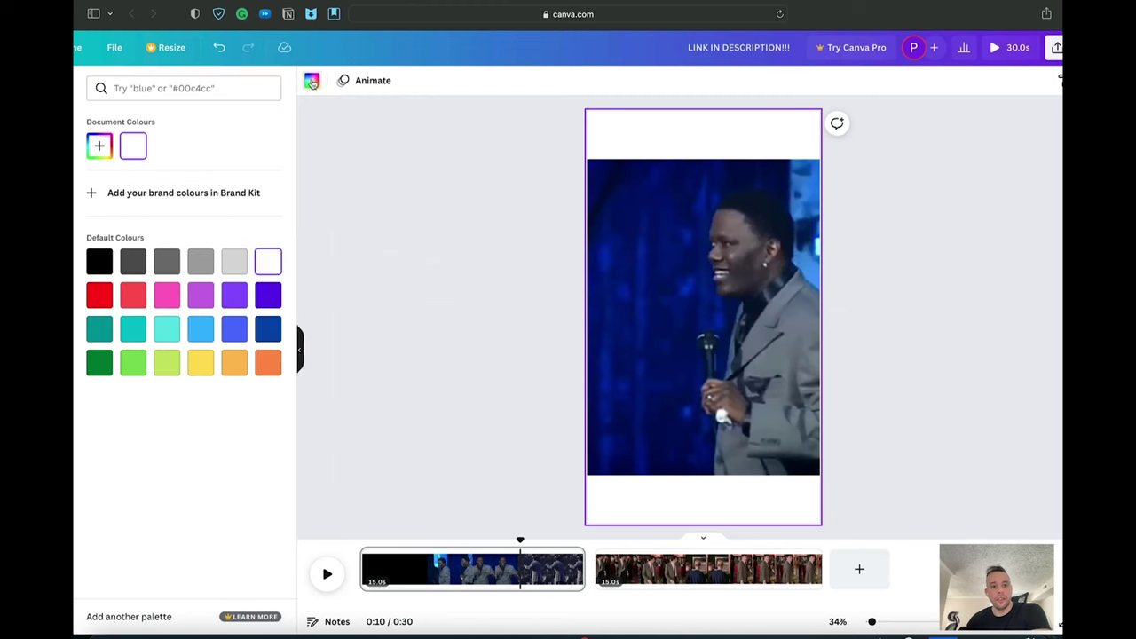
pyautogui.click(201, 363)
pyautogui.click(696, 127)
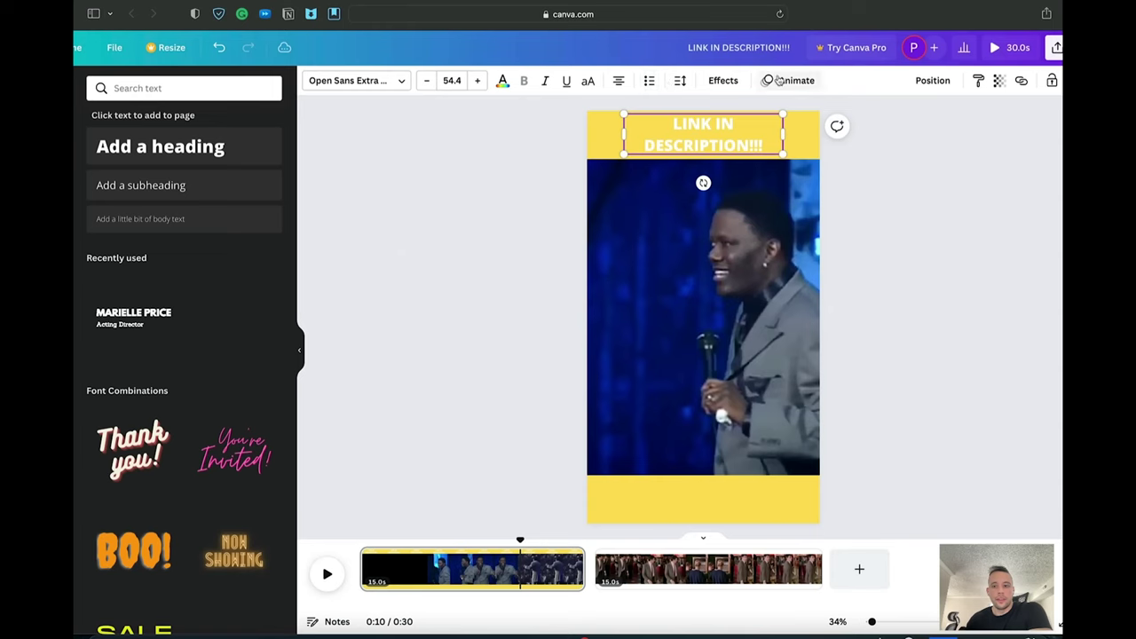
pyautogui.click(503, 81)
pyautogui.click(100, 262)
pyautogui.click(504, 82)
# Step: Enlarge the caption to span the top yellow band and centre it there
pyautogui.moveTo(611, 132); pyautogui.dragTo(606, 157)
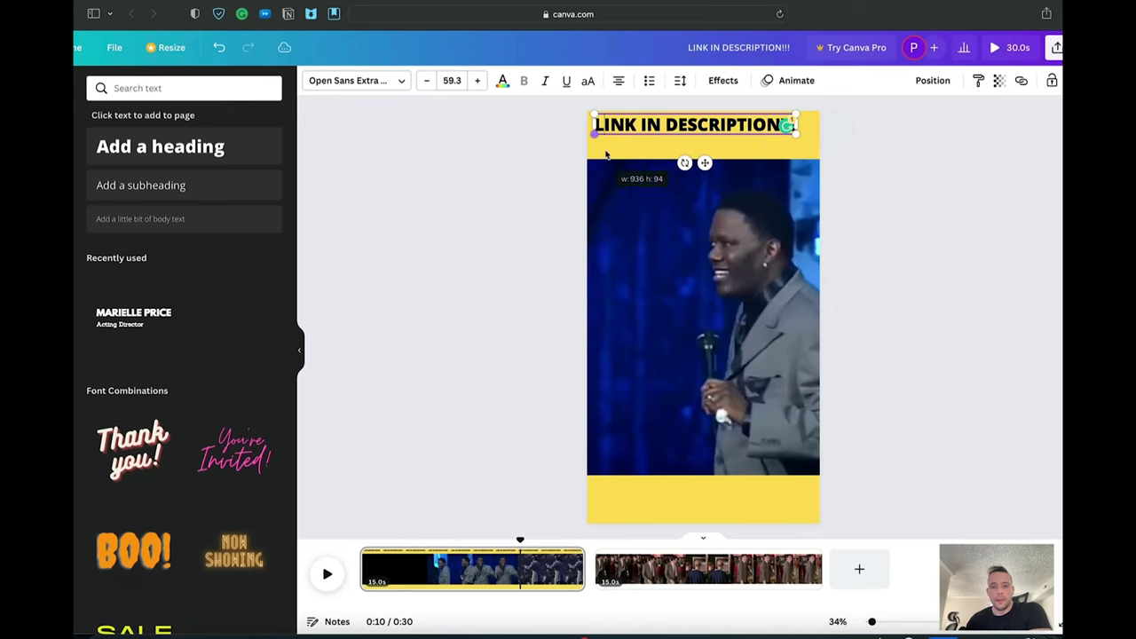
pyautogui.moveTo(738, 122); pyautogui.dragTo(646, 124)
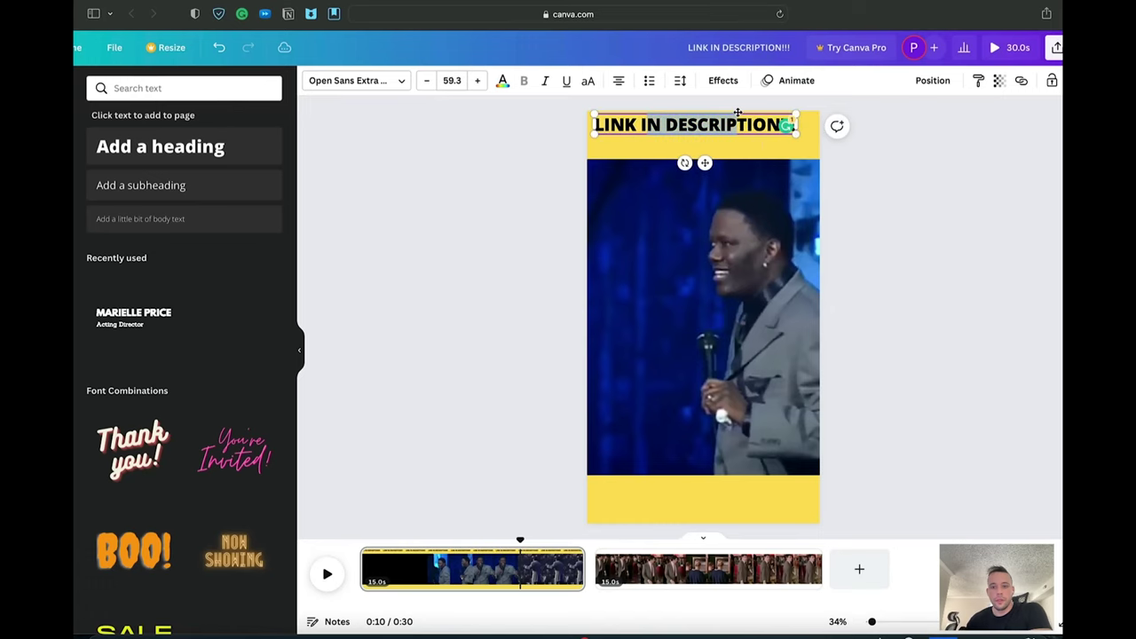
pyautogui.moveTo(737, 113); pyautogui.dragTo(753, 123)
pyautogui.click(944, 213)
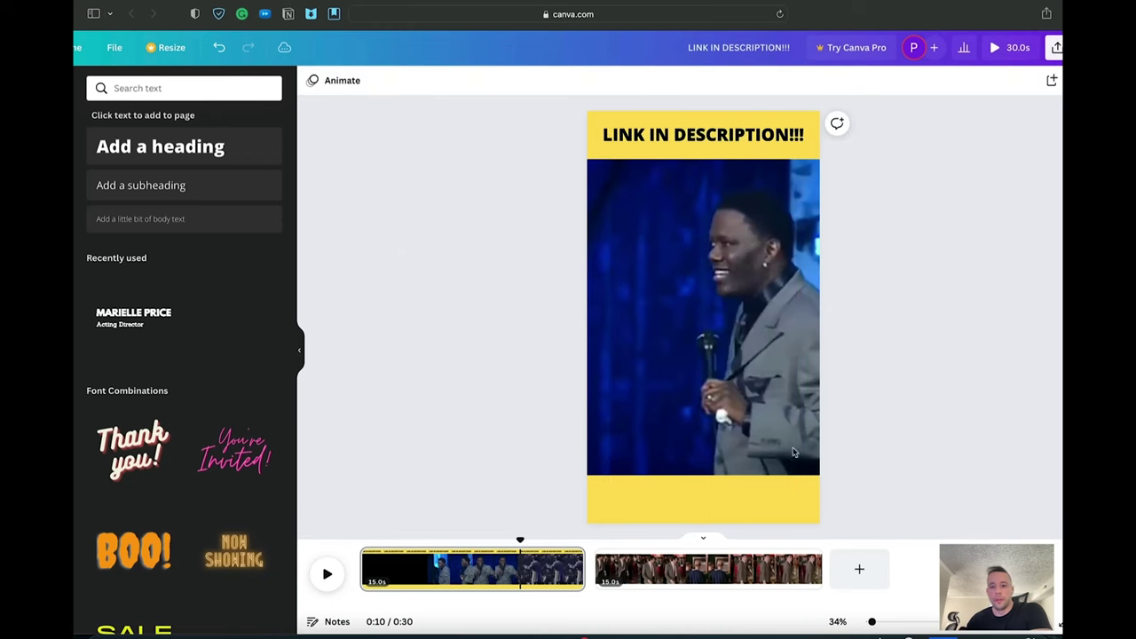
# Step: Place a copy of the 'LINK IN DESCRIPTION!!!' caption in the bottom yellow band
pyautogui.click(758, 134)
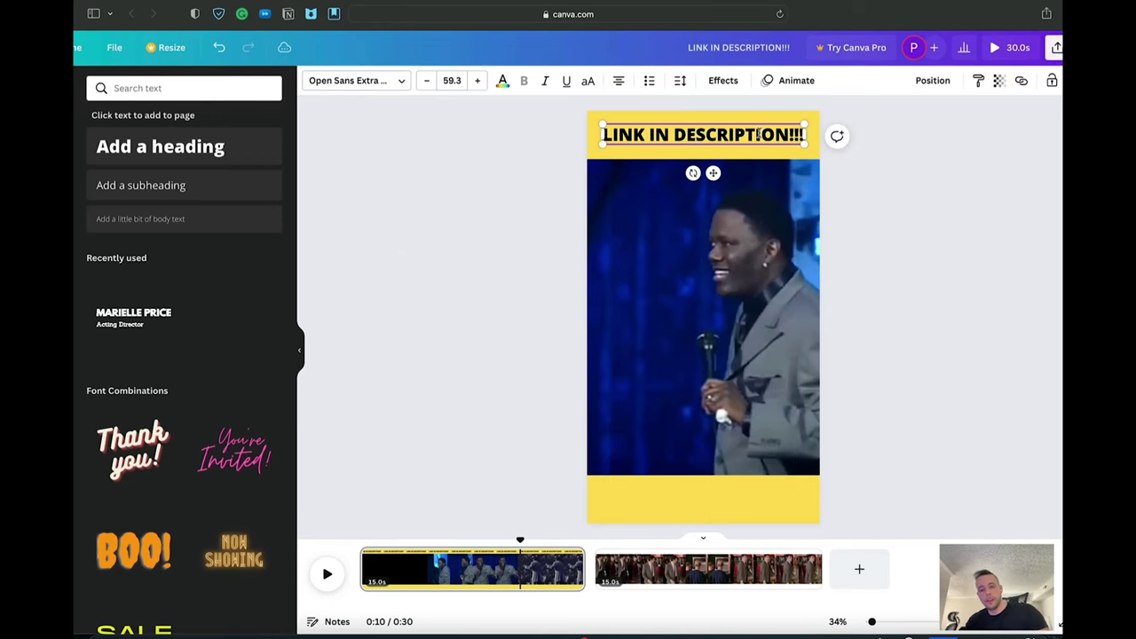
pyautogui.click(756, 125)
pyautogui.click(739, 135)
pyautogui.moveTo(740, 136); pyautogui.dragTo(707, 490)
pyautogui.click(863, 347)
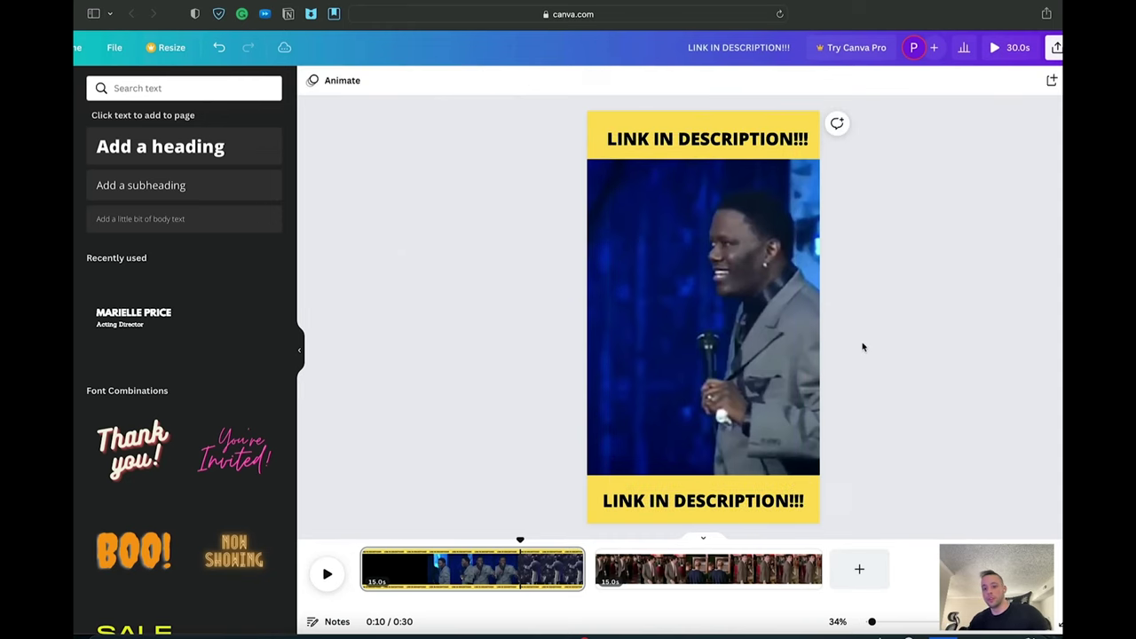
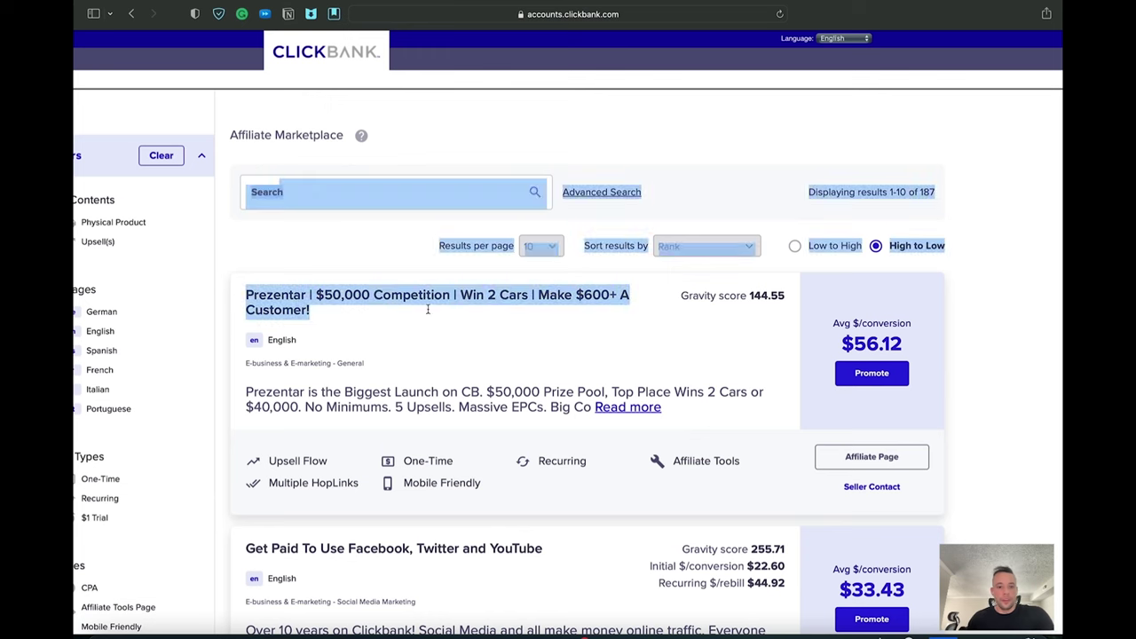
# Step: Copy the last saved Digistore24 marketplace link from the TextEdit notes
pyautogui.click(1043, 401)
pyautogui.scroll(-1, 997, 381)
pyautogui.scroll(-5, 997, 382)
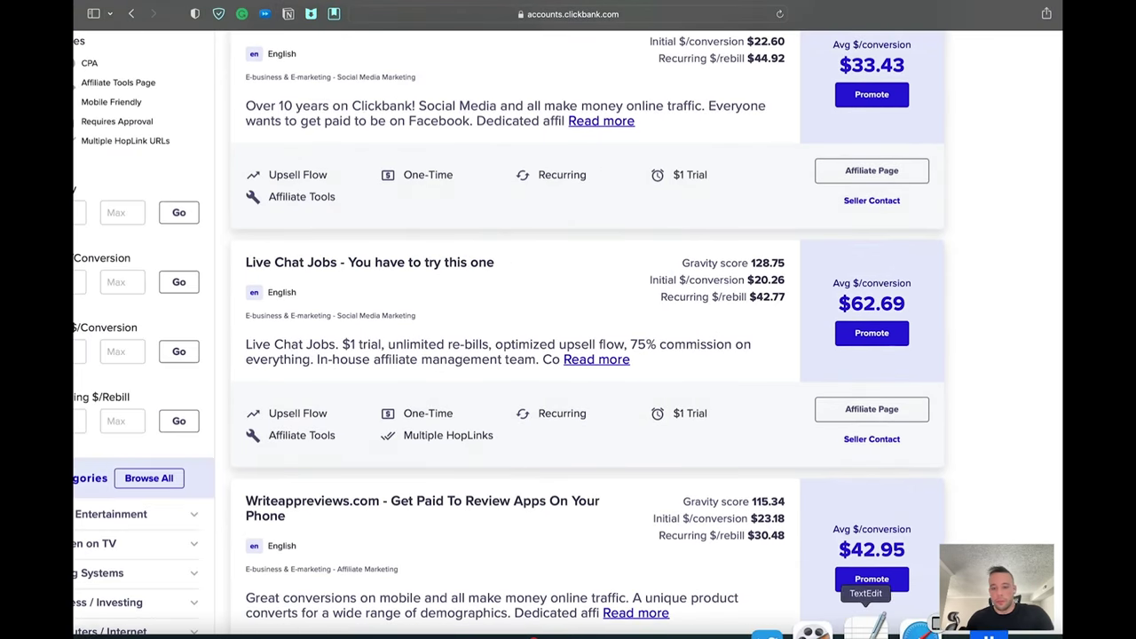
pyautogui.click(862, 626)
pyautogui.click(320, 274)
pyautogui.moveTo(427, 262); pyautogui.dragTo(140, 264)
pyautogui.press('super+c')
# Step: Load the Digistore24 marketplace link in a new Safari tab
pyautogui.click(1022, 231)
pyautogui.press('super+t')
pyautogui.press('super+v')
pyautogui.press('Return')
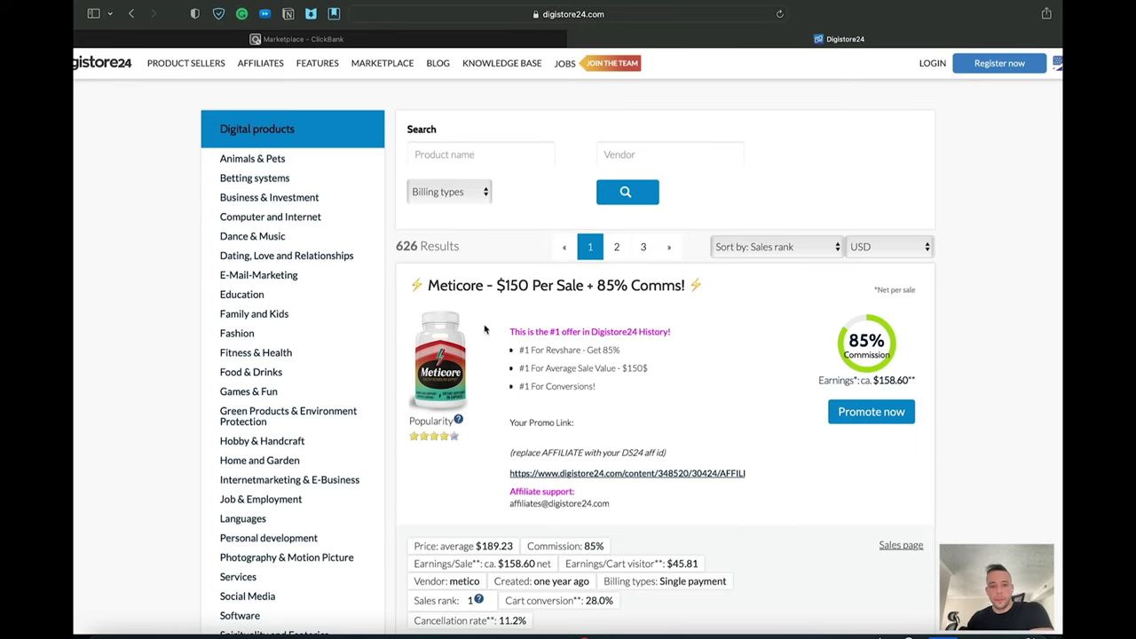
# Step: Check the top Digistore24 offer Meticore's earnings of $158.60
pyautogui.moveTo(464, 281); pyautogui.dragTo(745, 299)
pyautogui.click(754, 306)
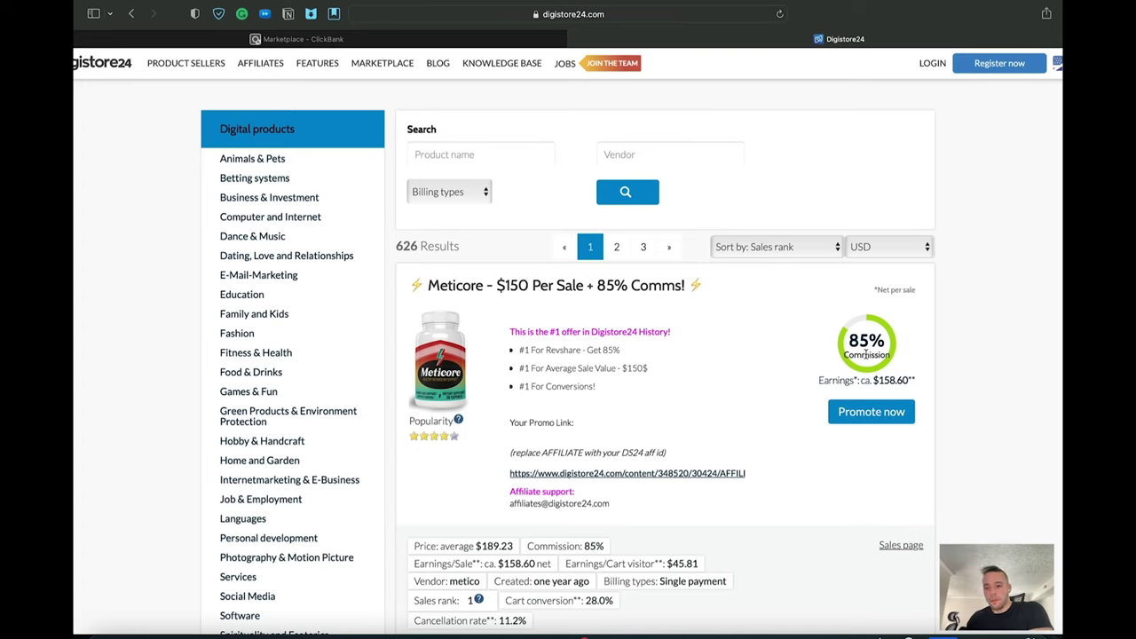
pyautogui.moveTo(818, 380); pyautogui.dragTo(874, 380)
pyautogui.doubleClick(885, 380)
pyautogui.click(964, 389)
pyautogui.scroll(-4, 960, 407)
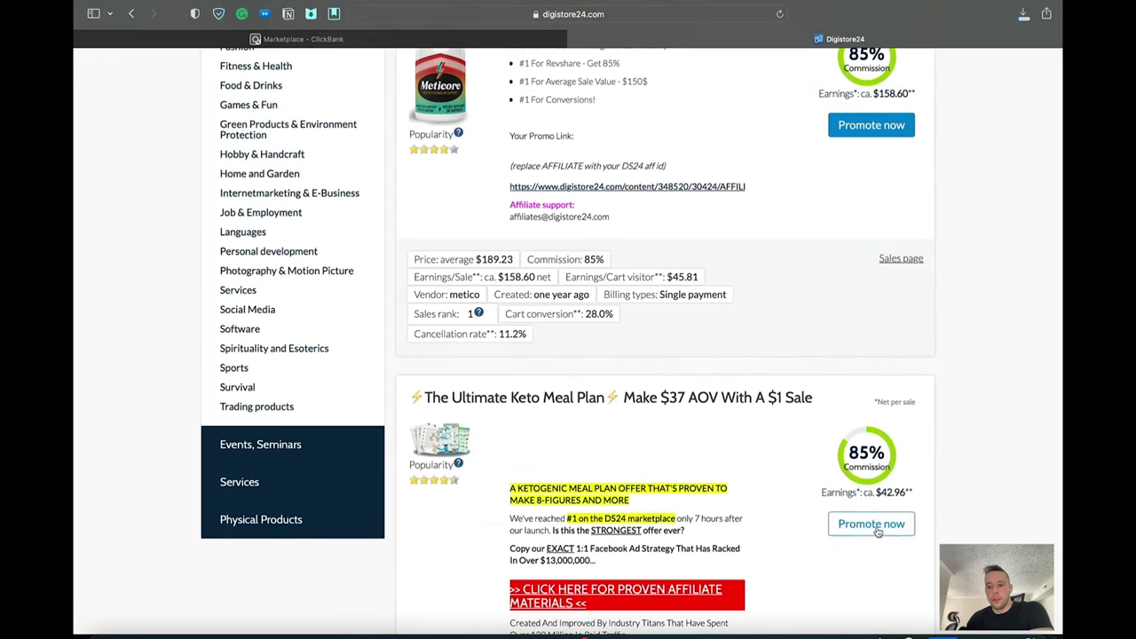
# Step: Check the Keto offer's earnings of $42.96
pyautogui.doubleClick(890, 491)
pyautogui.click(961, 492)
pyautogui.moveTo(487, 391); pyautogui.dragTo(770, 393)
pyautogui.click(625, 427)
pyautogui.scroll(-3, 659, 429)
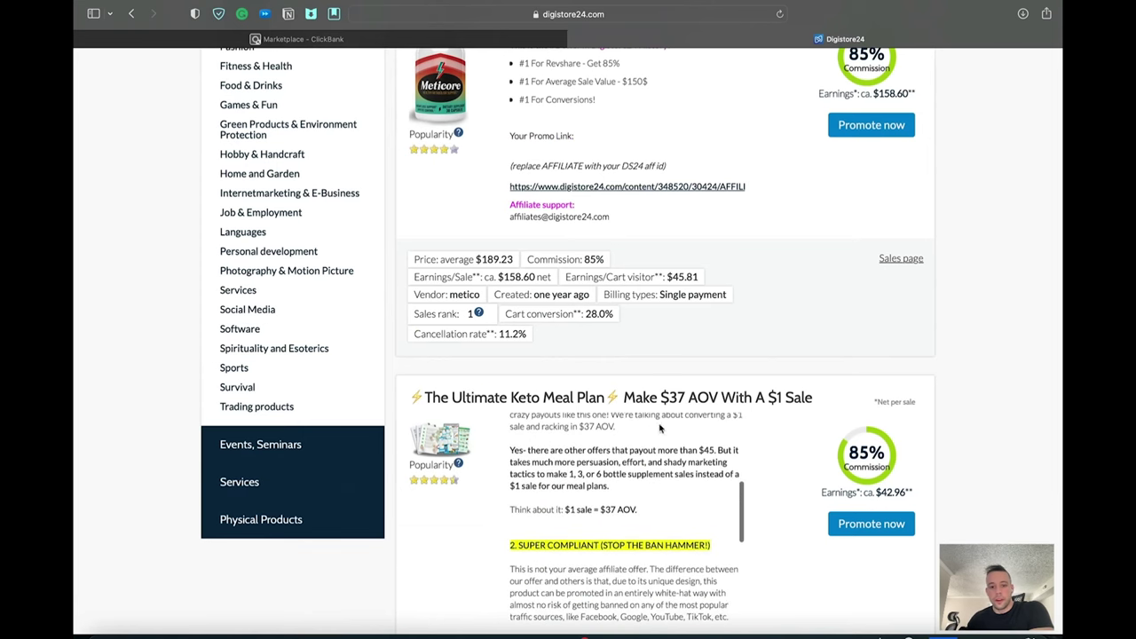
pyautogui.scroll(-10, 659, 429)
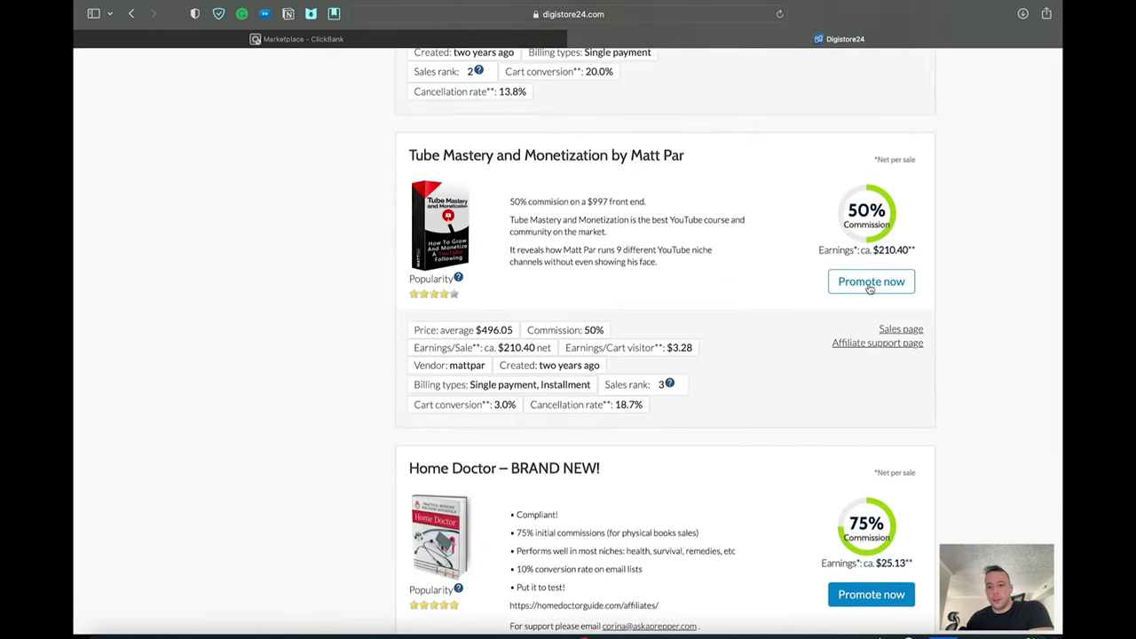
# Step: Review Tube Mastery's earnings, then return to the ClickBank marketplace tab
pyautogui.moveTo(818, 249); pyautogui.dragTo(916, 251)
pyautogui.click(916, 250)
pyautogui.tripleClick(957, 264)
pyautogui.click(957, 264)
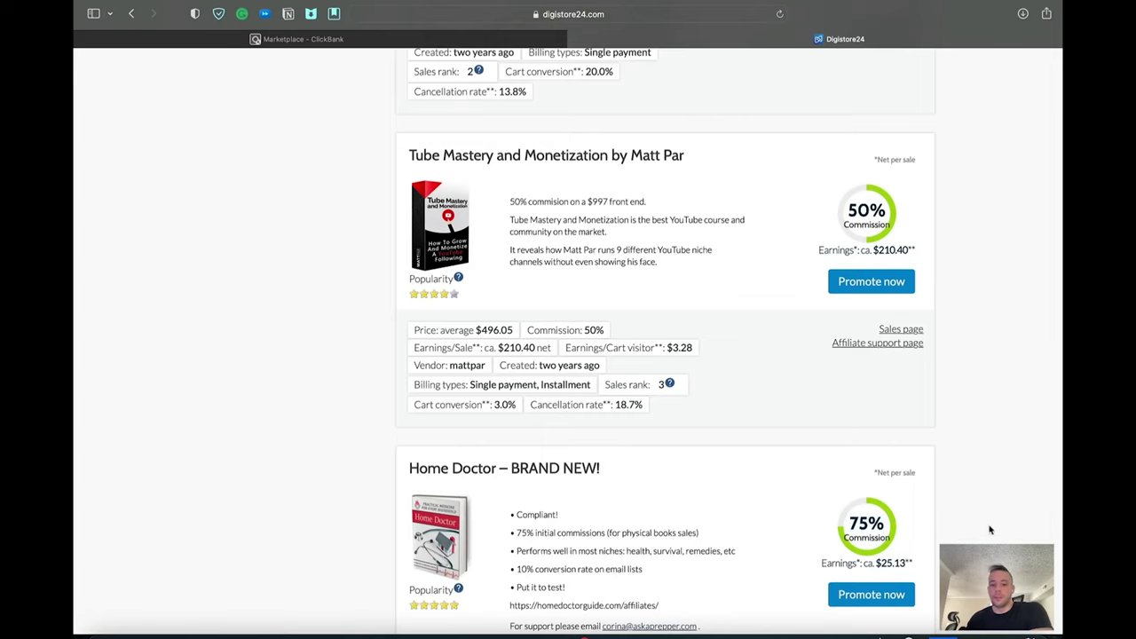
pyautogui.scroll(10, 705, 461)
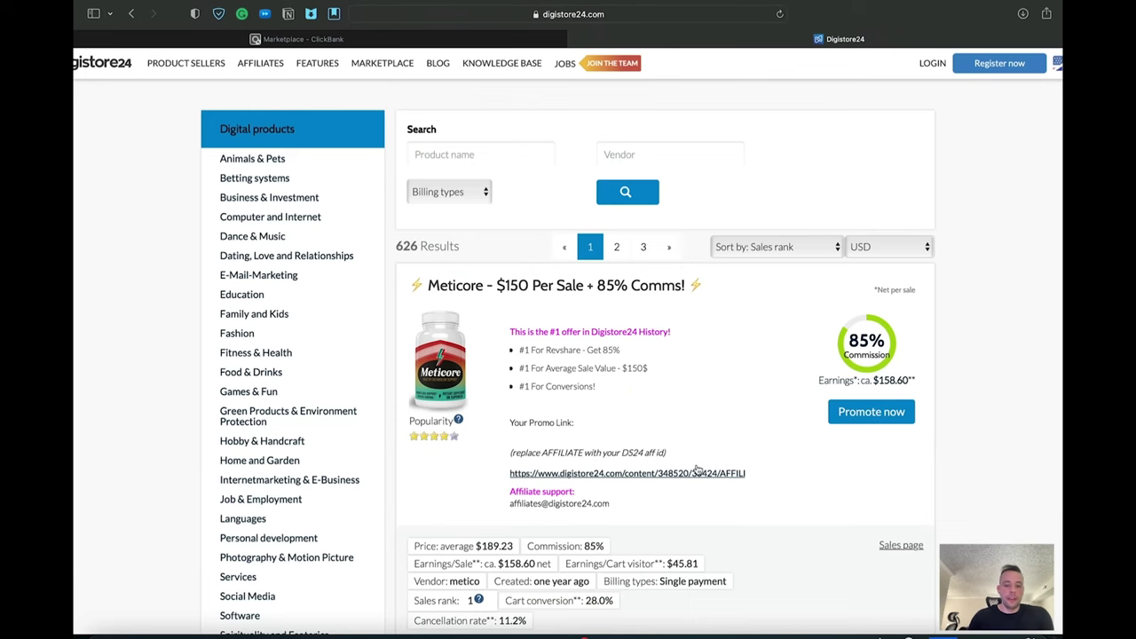
pyautogui.scroll(-2, 710, 532)
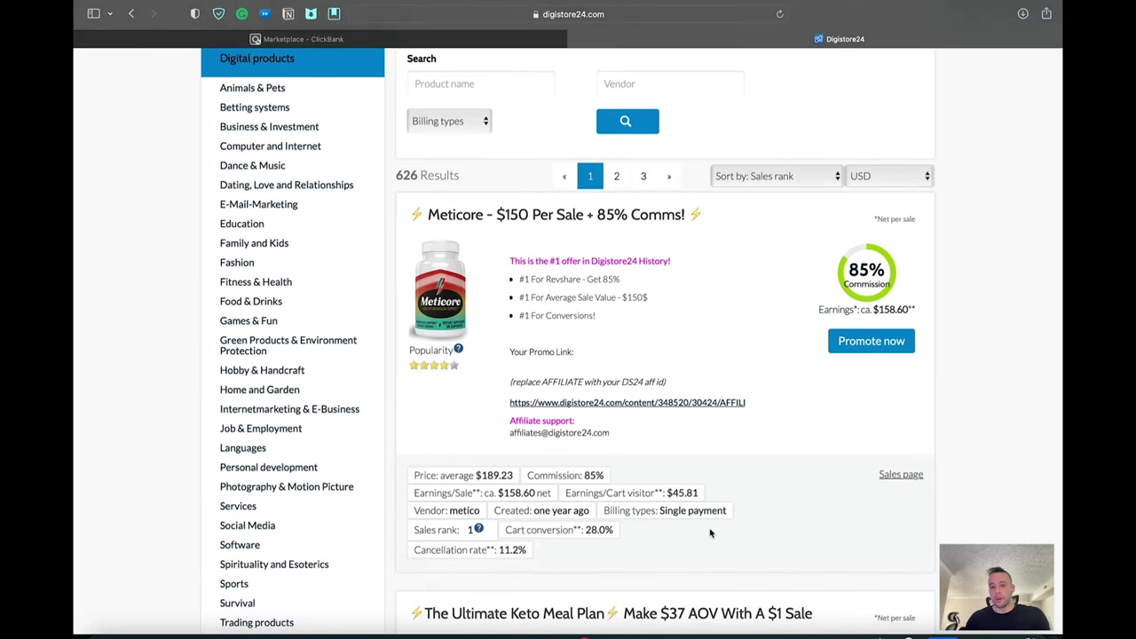
pyautogui.click(388, 42)
pyautogui.scroll(5, 603, 303)
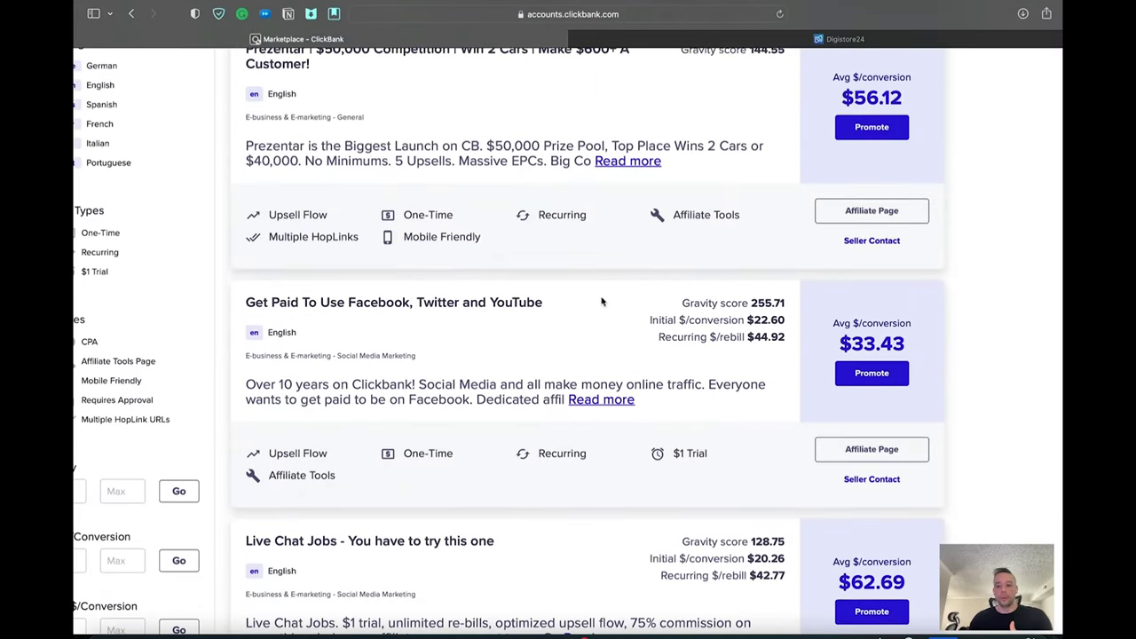
pyautogui.scroll(4, 603, 303)
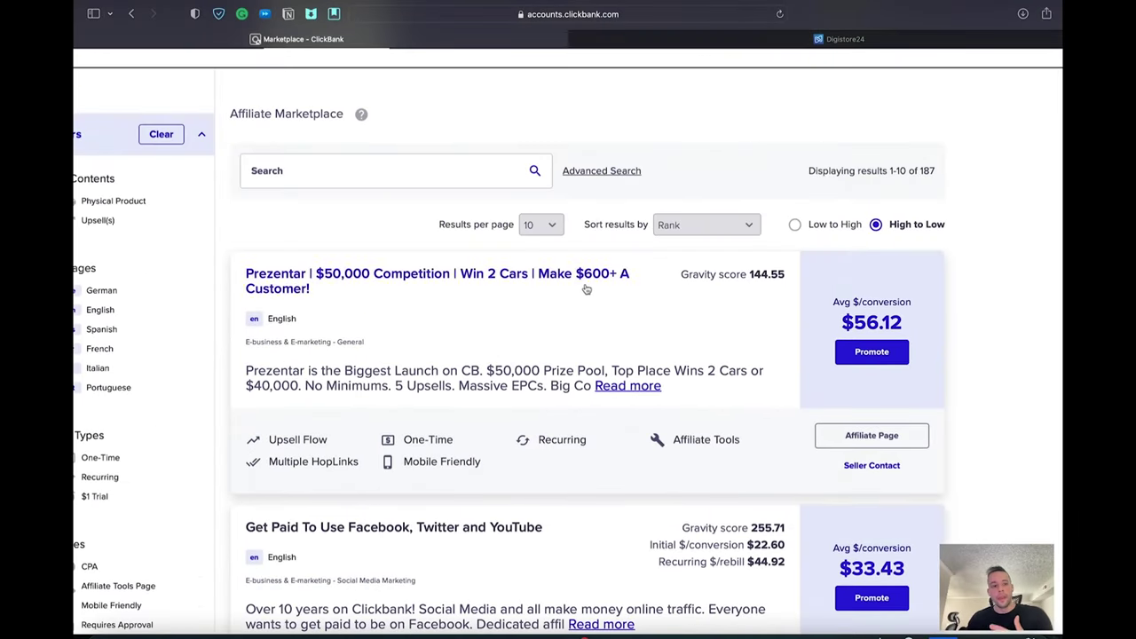
pyautogui.moveTo(836, 320); pyautogui.dragTo(903, 330)
pyautogui.click(766, 298)
pyautogui.moveTo(735, 274); pyautogui.dragTo(786, 277)
pyautogui.click(784, 277)
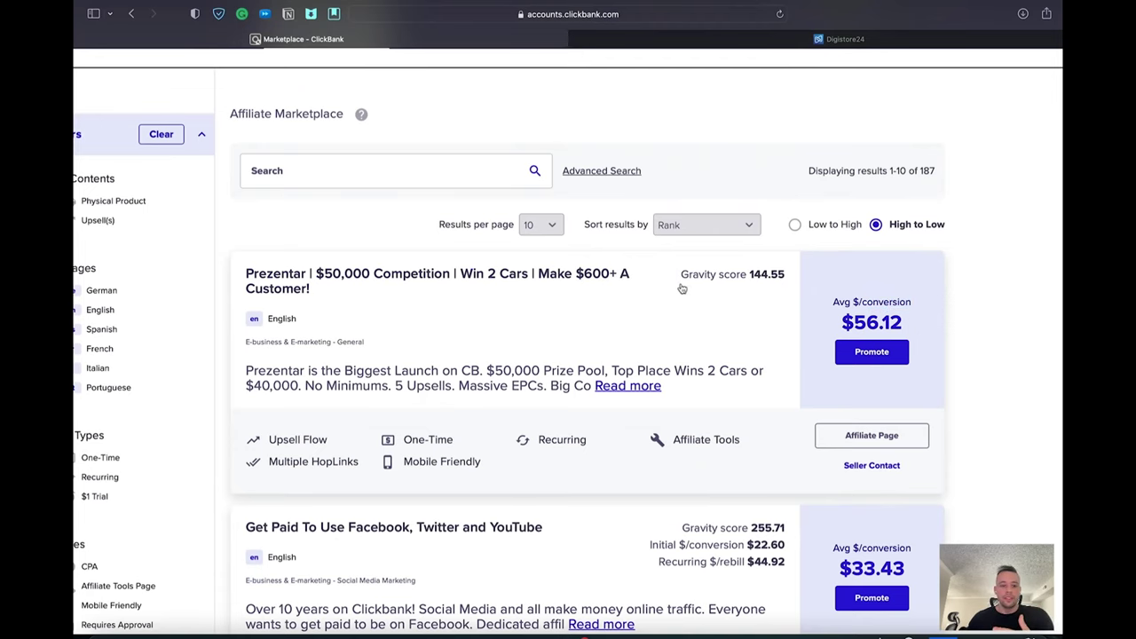
pyautogui.scroll(-3, 681, 288)
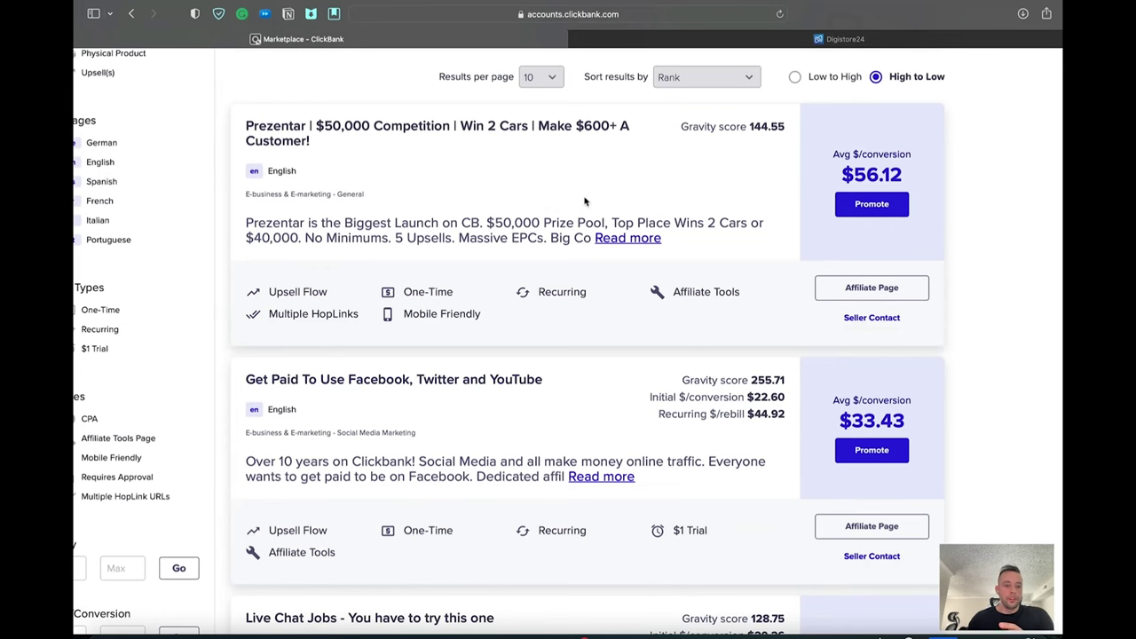
pyautogui.scroll(-18, 582, 235)
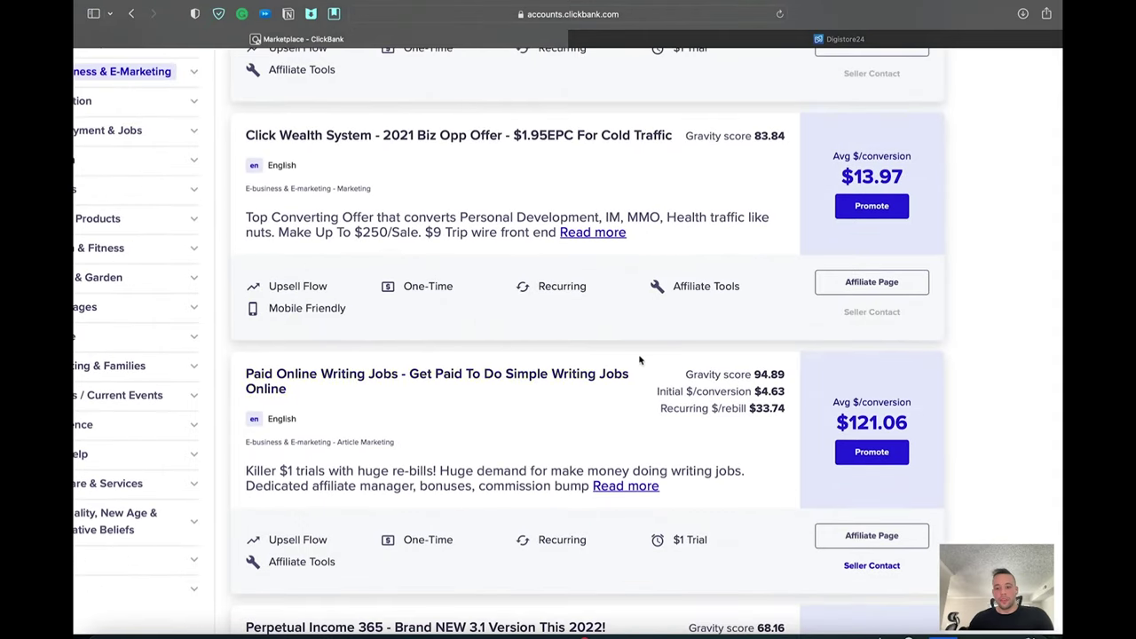
pyautogui.scroll(15, 620, 359)
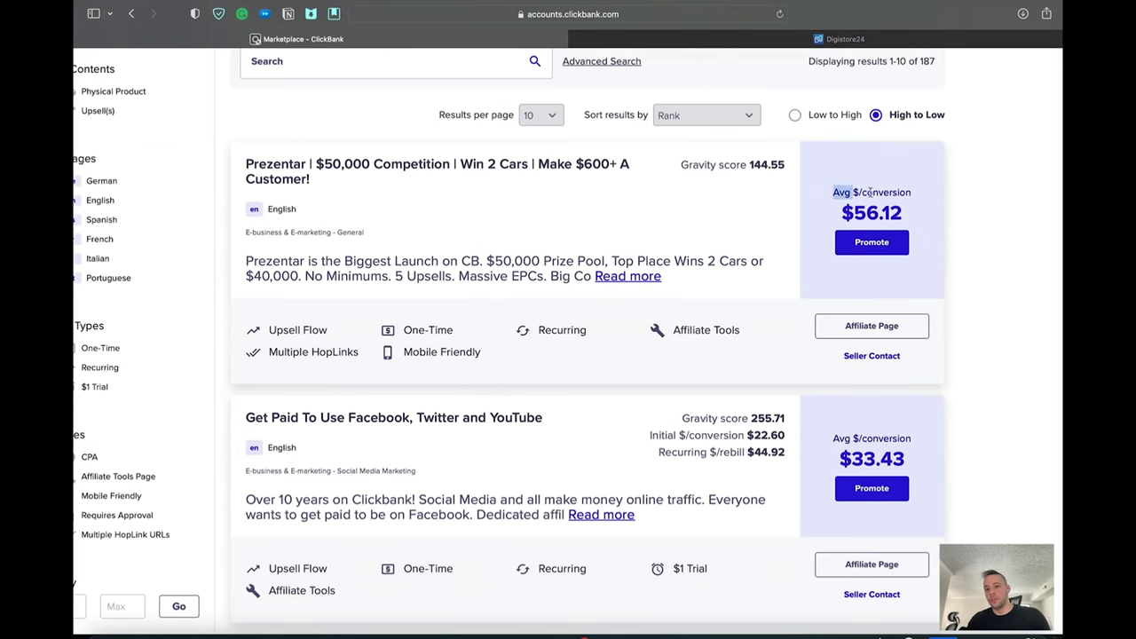
# Step: Start a Prezentar HopLink and enter the account nickname in the form
pyautogui.click(872, 243)
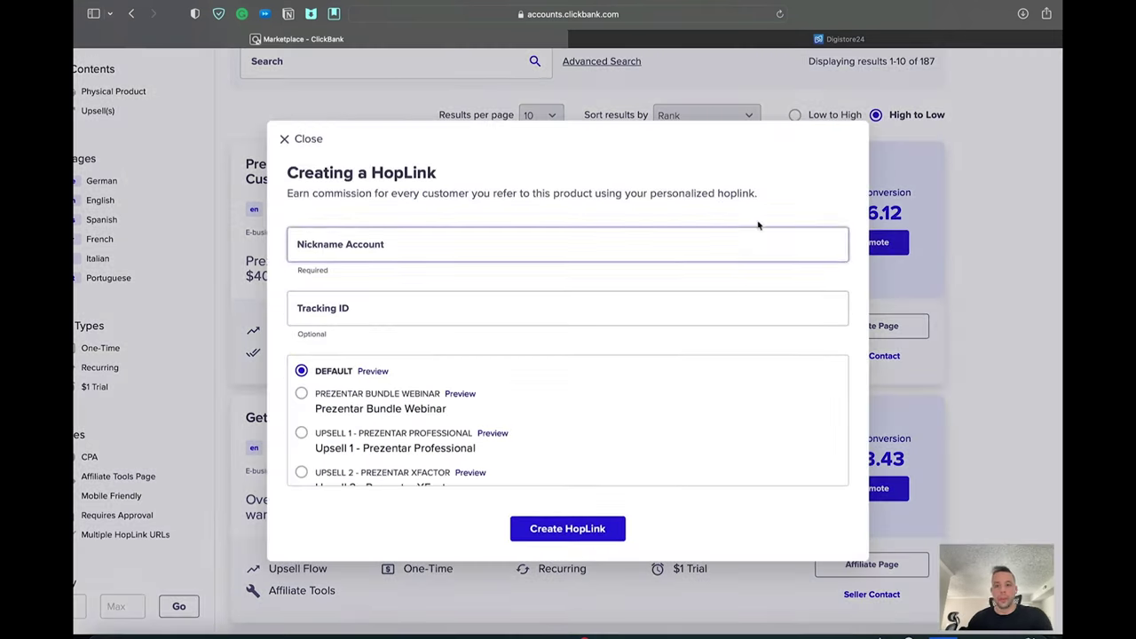
pyautogui.click(788, 37)
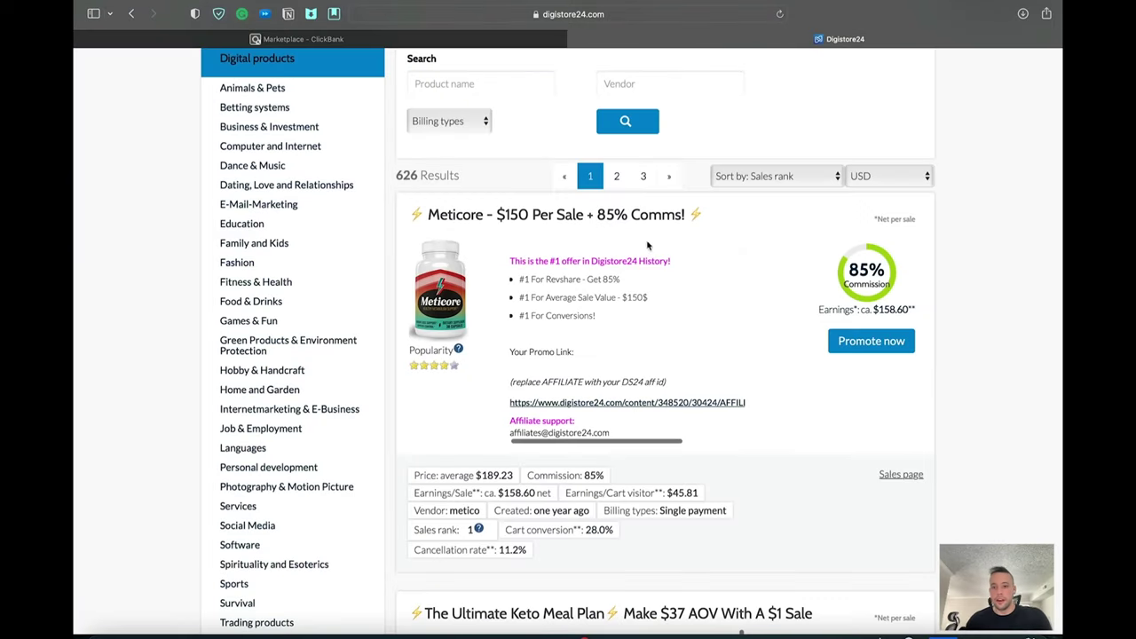
pyautogui.scroll(2, 643, 111)
pyautogui.click(302, 38)
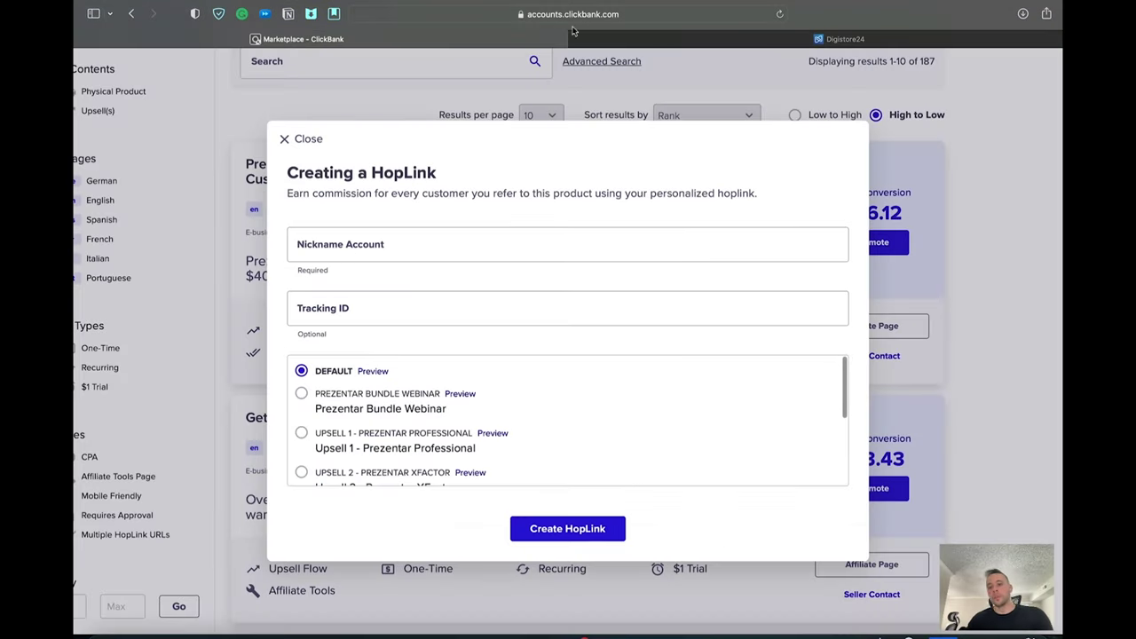
pyautogui.click(340, 244)
pyautogui.write('LIPASE')
pyautogui.click(334, 296)
pyautogui.click(339, 282)
pyautogui.moveTo(298, 269); pyautogui.dragTo(345, 267)
pyautogui.click(359, 298)
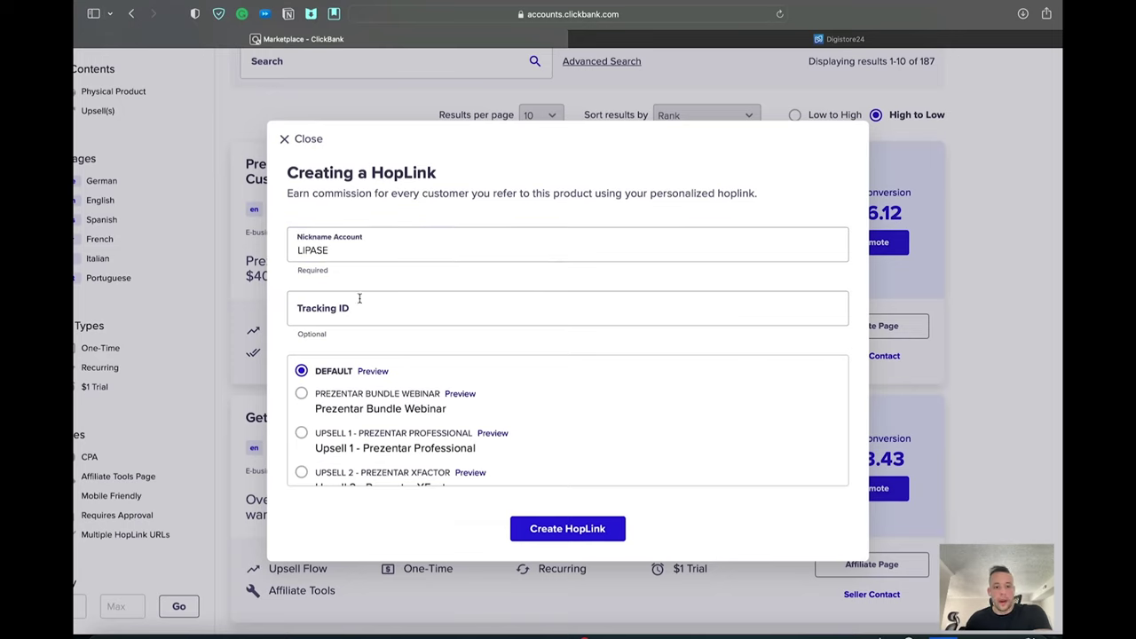
pyautogui.scroll(-4, 346, 404)
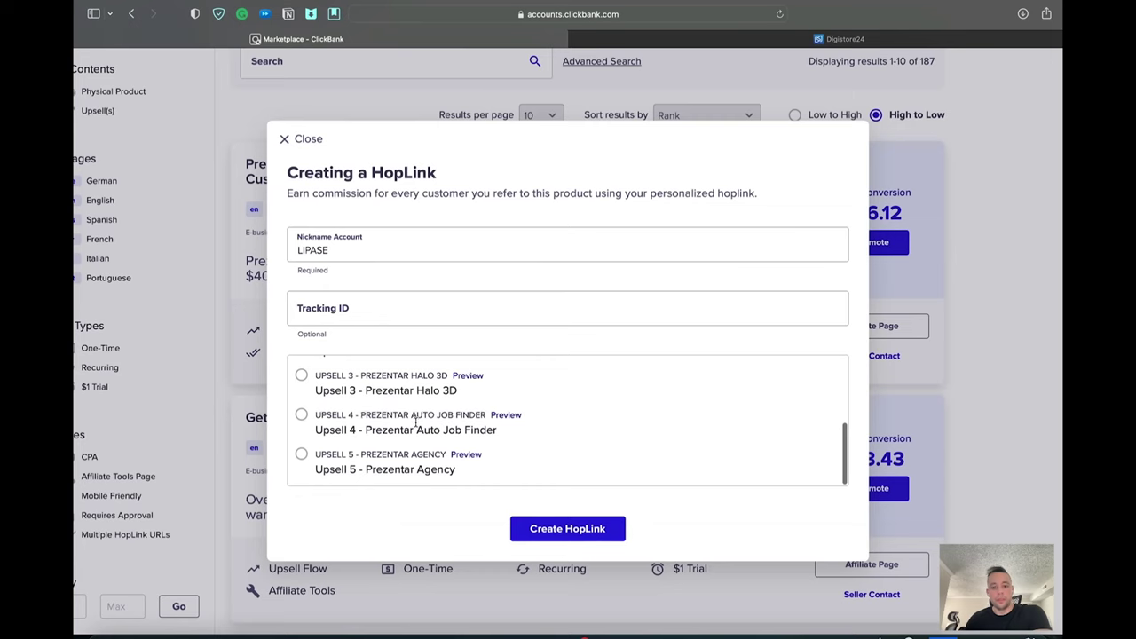
pyautogui.scroll(4, 432, 391)
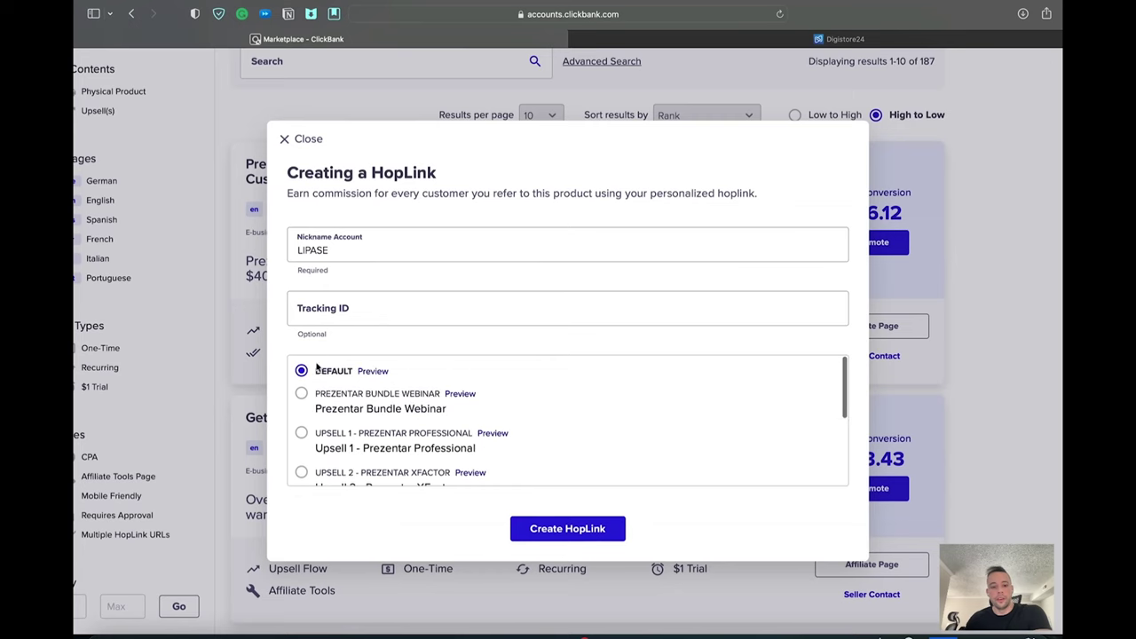
# Step: Generate the encrypted Prezentar HopLink, copy it, and close the form
pyautogui.click(585, 530)
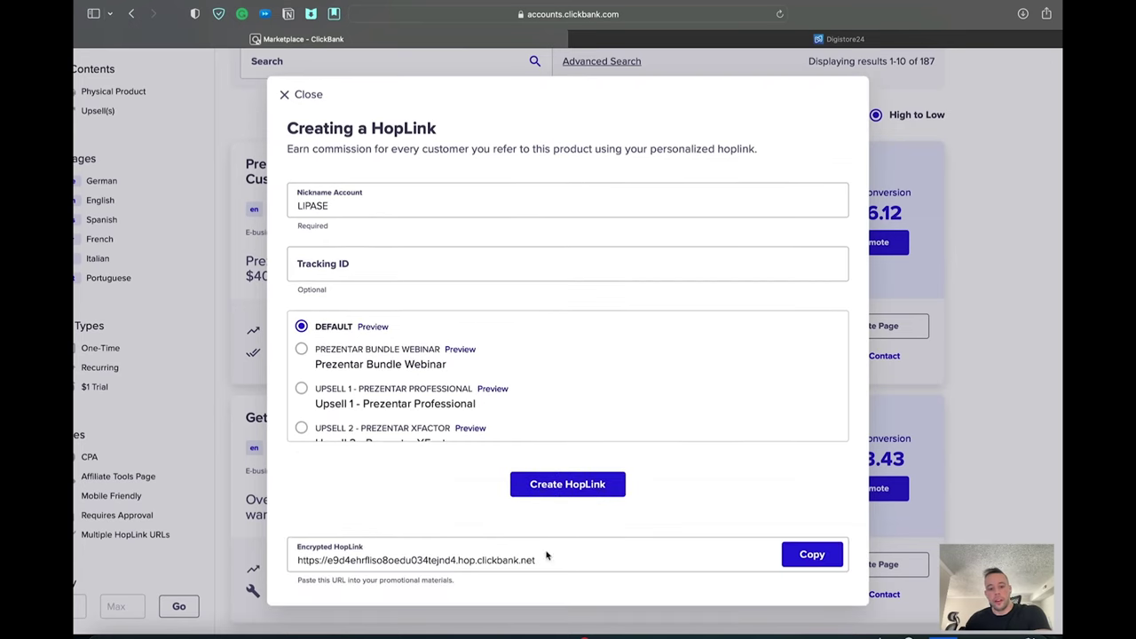
pyautogui.moveTo(535, 560); pyautogui.dragTo(296, 560)
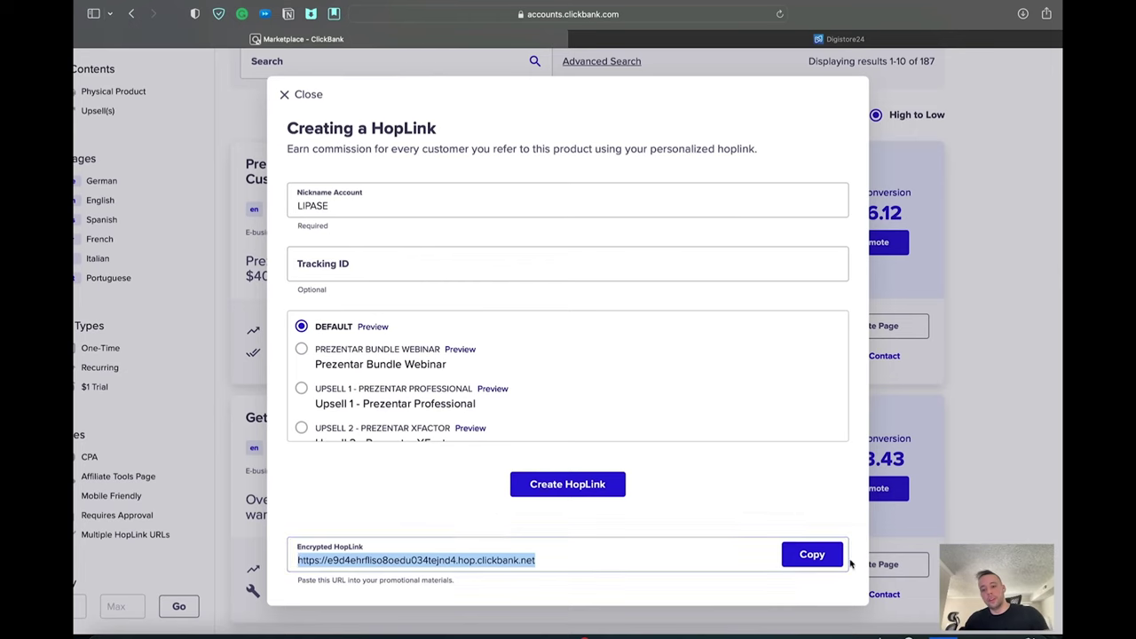
pyautogui.click(812, 553)
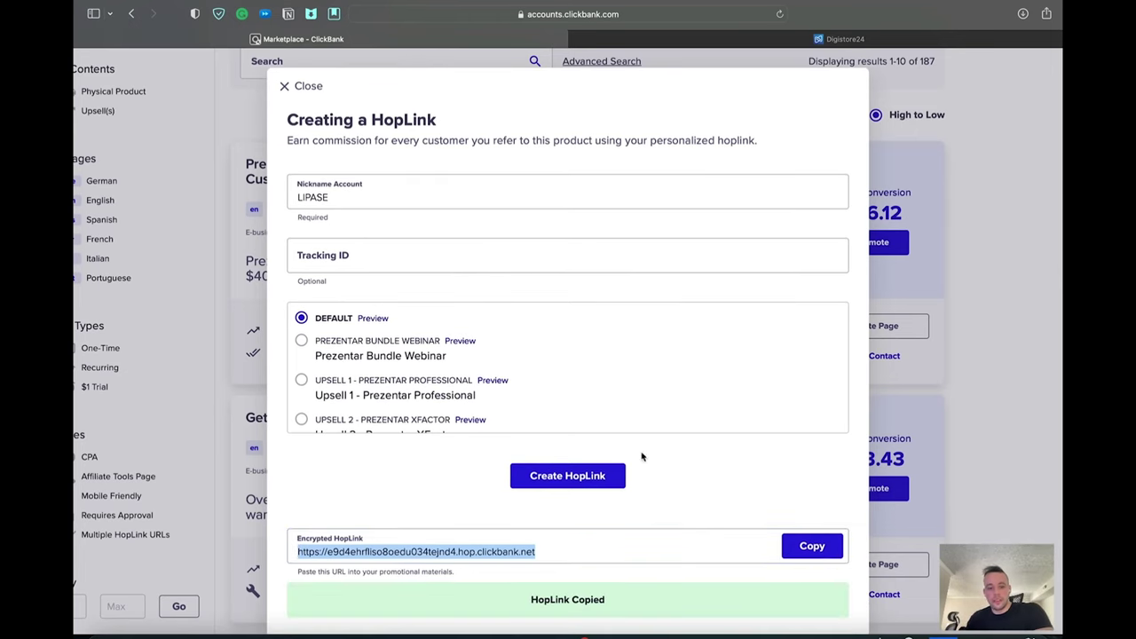
pyautogui.click(979, 317)
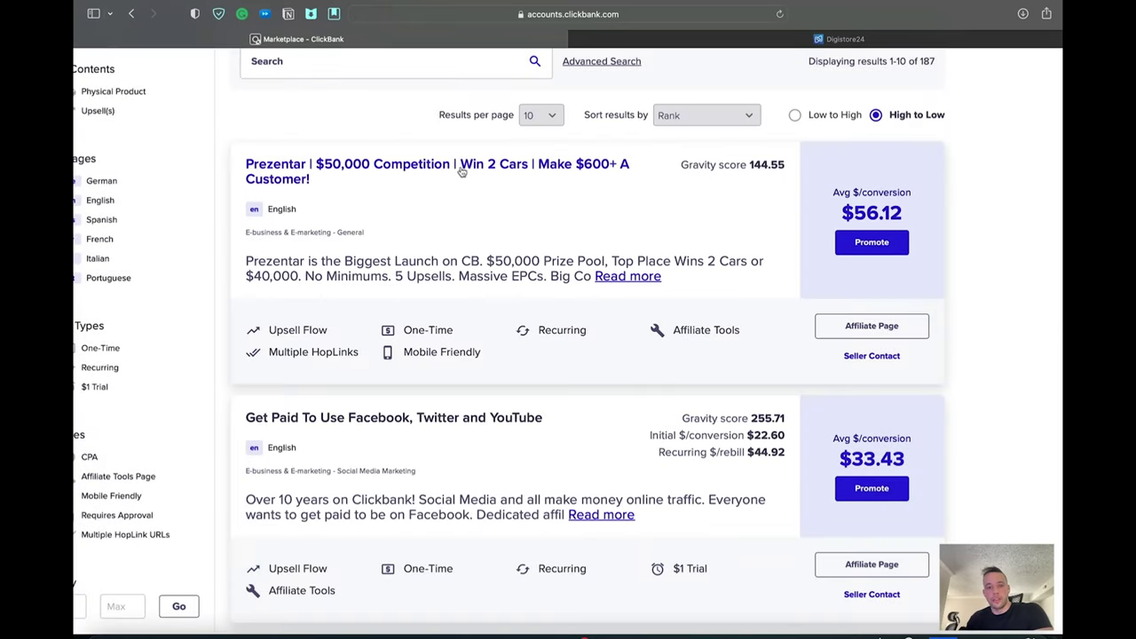
# Step: Paste the Prezentar HopLink at the bottom of the saved-links notes
pyautogui.moveTo(905, 213); pyautogui.dragTo(777, 208)
pyautogui.click(776, 208)
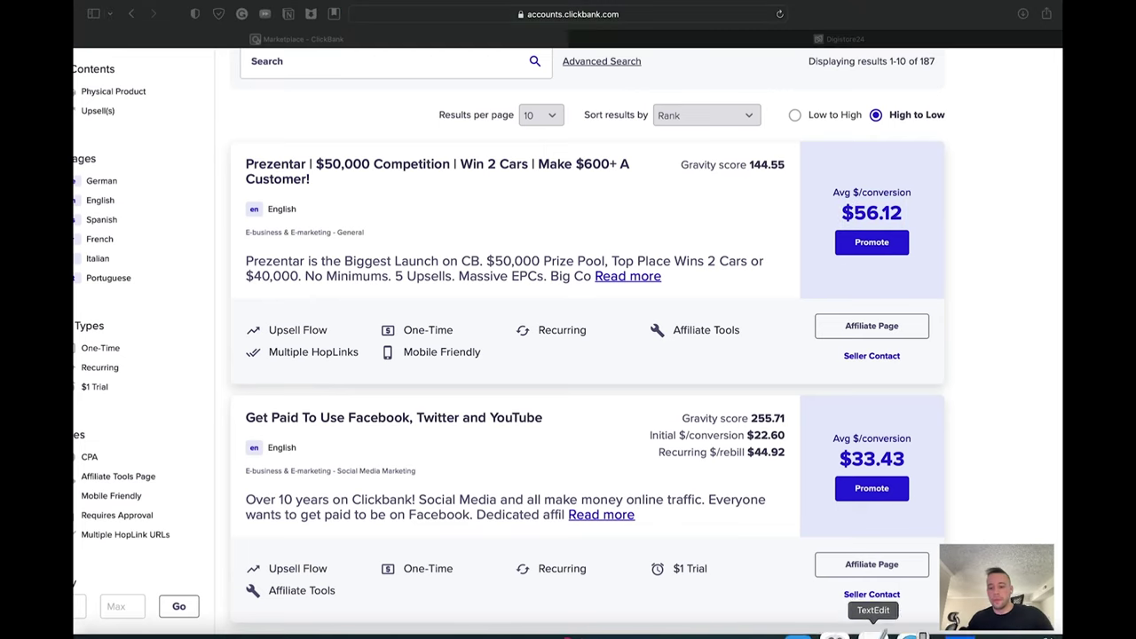
pyautogui.click(885, 632)
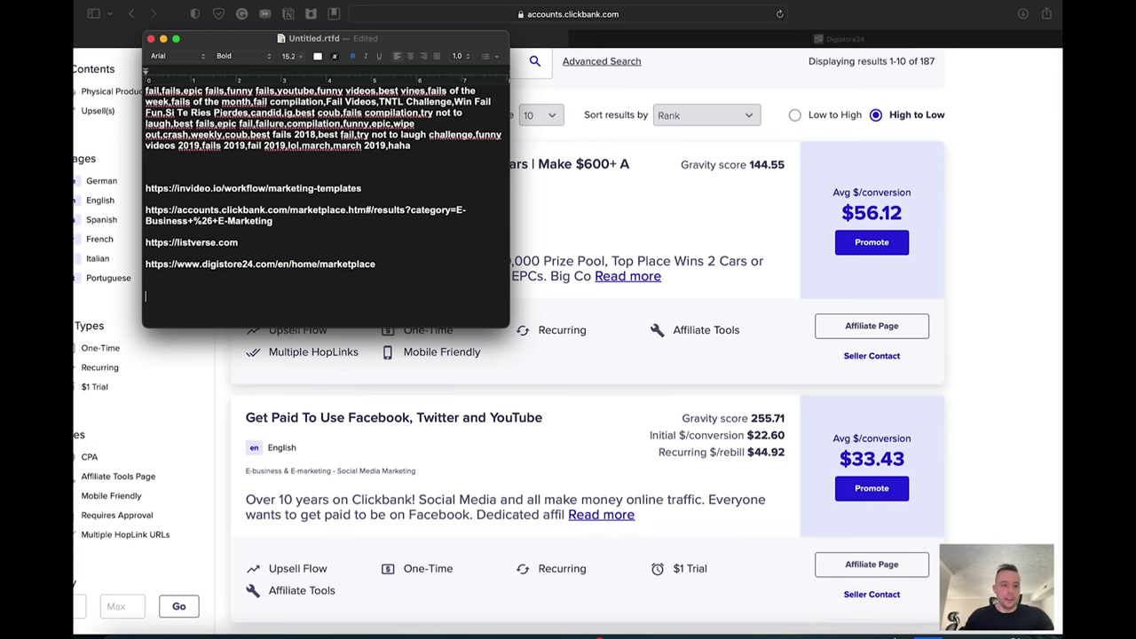
pyautogui.press('super+v')
# Step: Look over the Digistore24 marketplace tab, then return to the ClickBank listings
pyautogui.click(929, 203)
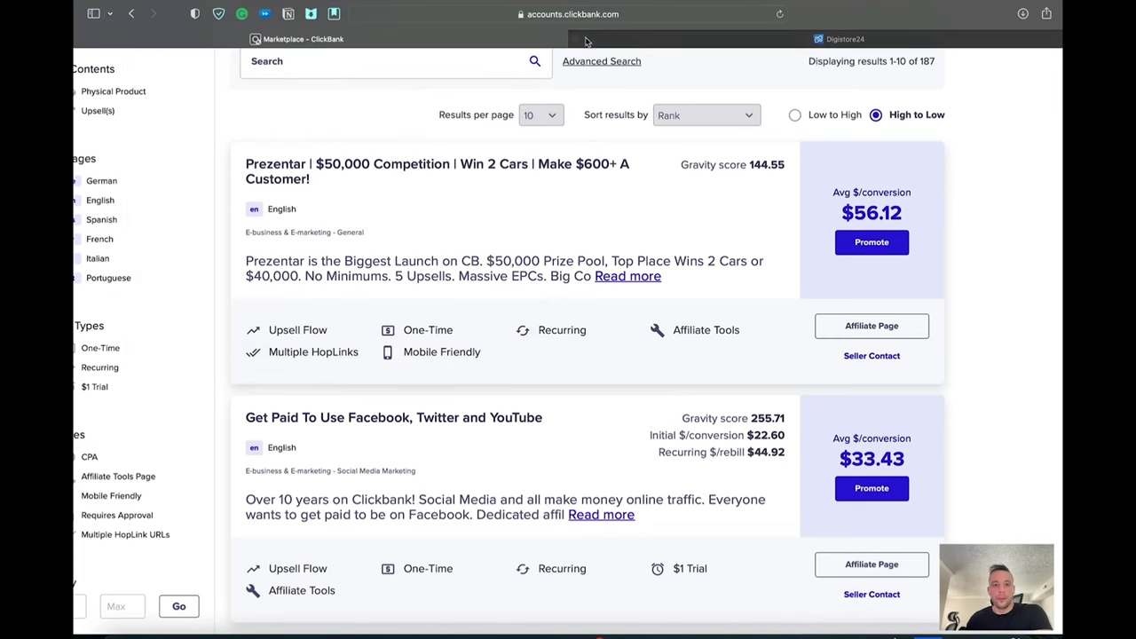
pyautogui.click(611, 40)
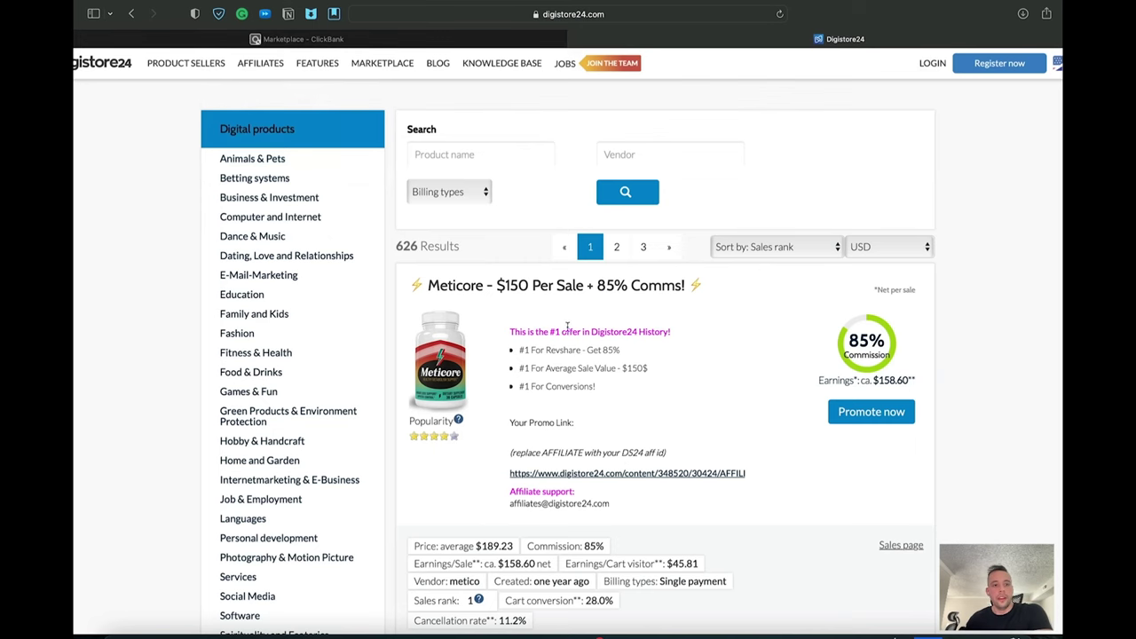
pyautogui.click(205, 40)
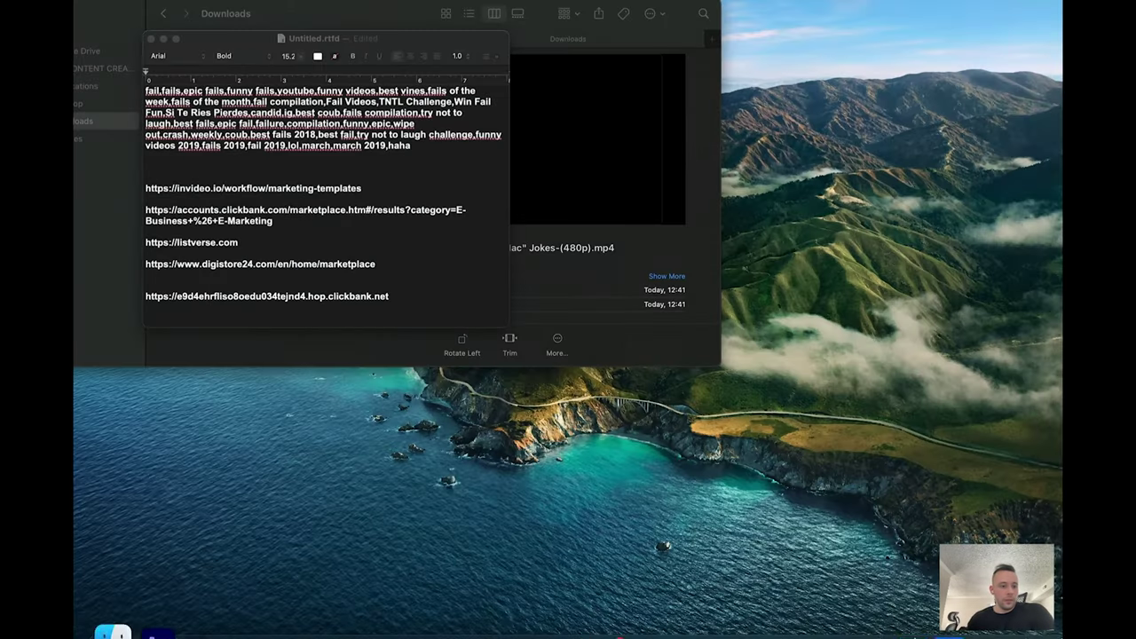
# Step: Quick Look LINK IN DESCRIPTION!!!.mp4 in Downloads, scrubbing toward its end before closing
pyautogui.click(114, 628)
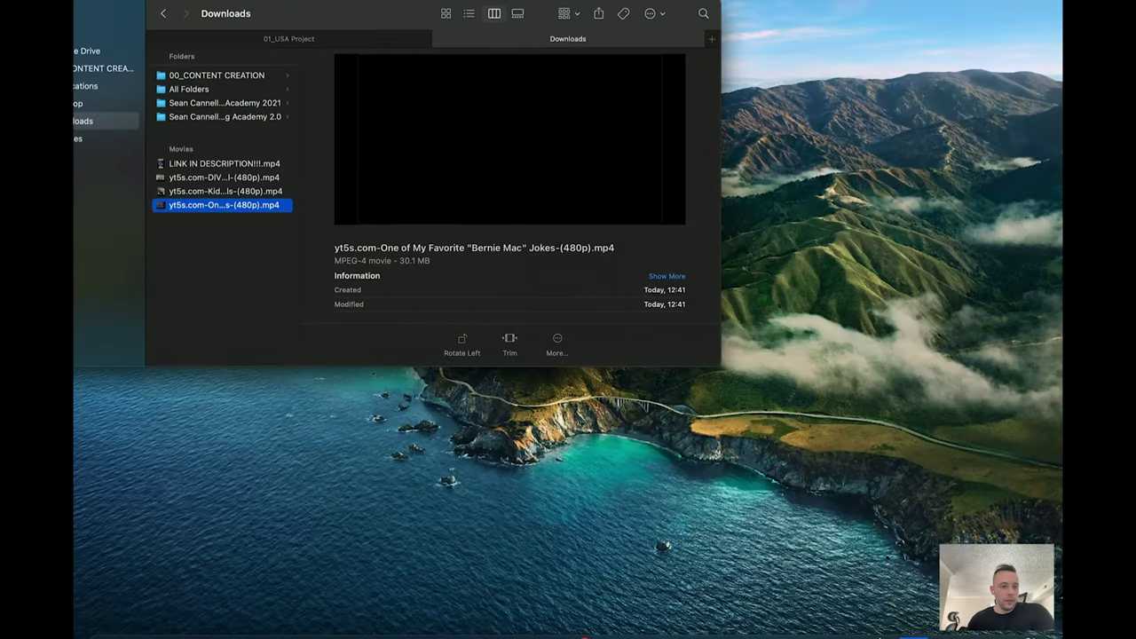
pyautogui.click(196, 164)
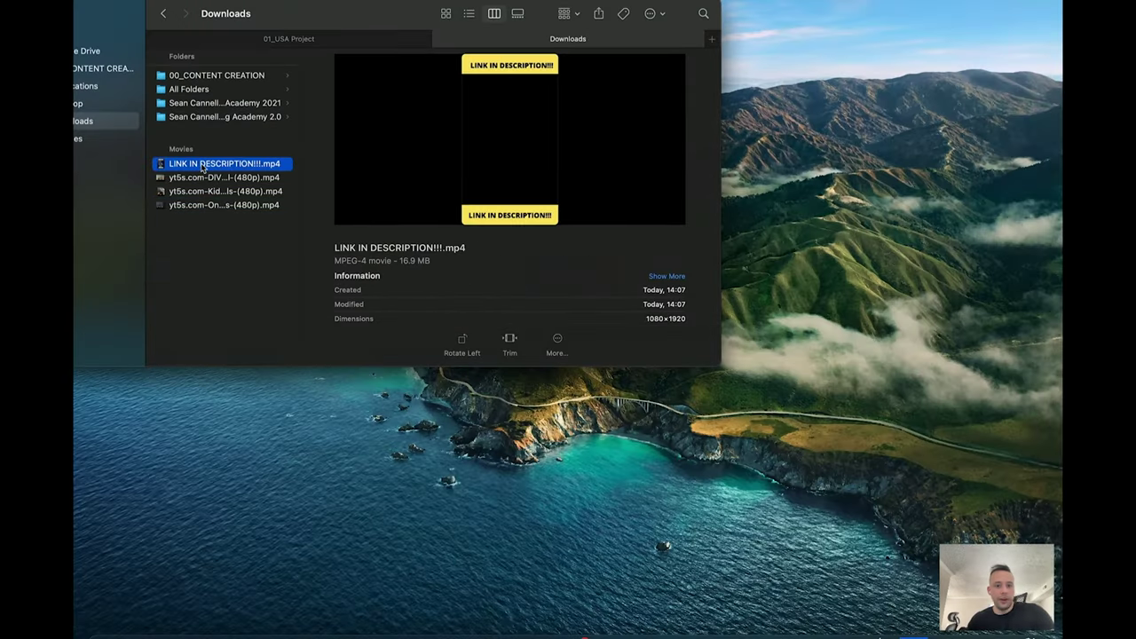
pyautogui.press('space')
pyautogui.moveTo(479, 594)
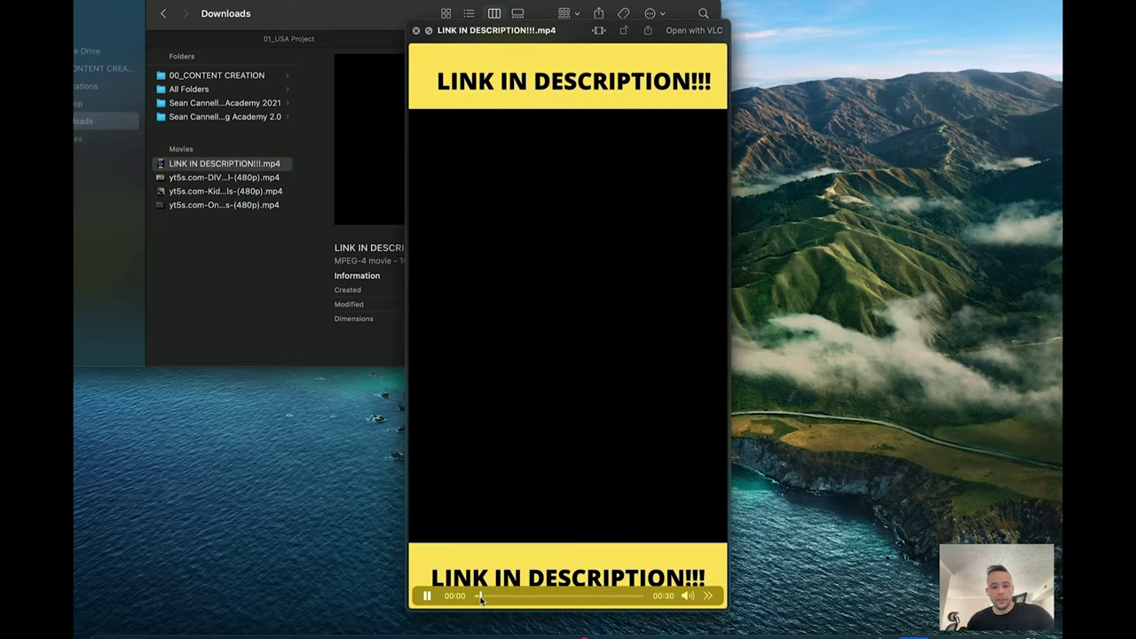
pyautogui.moveTo(497, 601); pyautogui.dragTo(612, 595)
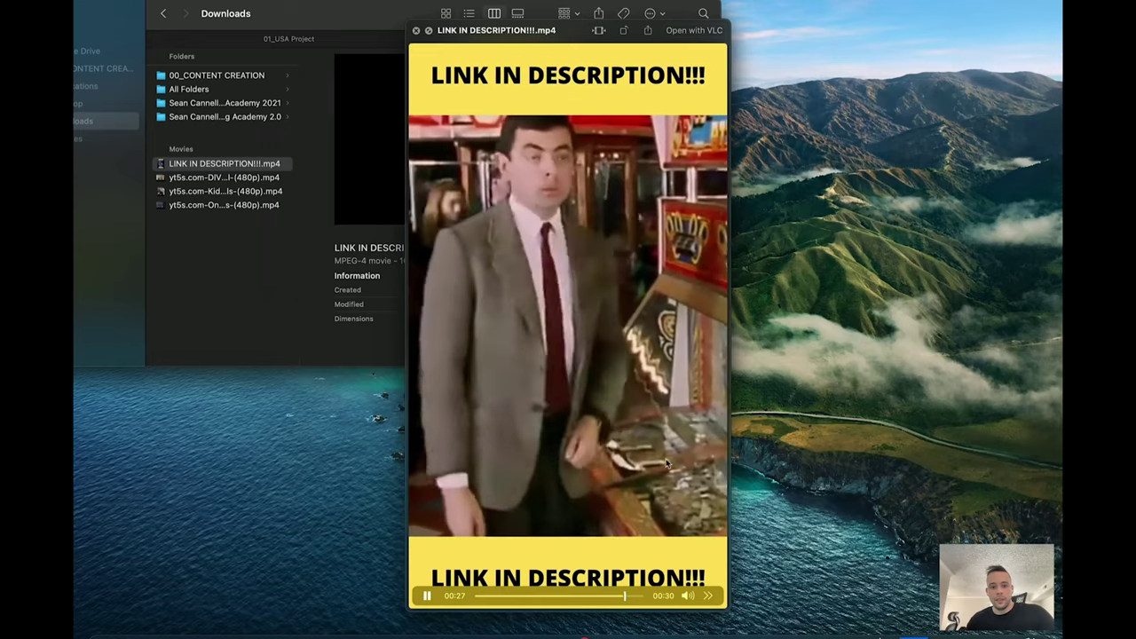
pyautogui.press('space')
pyautogui.moveTo(882, 625)
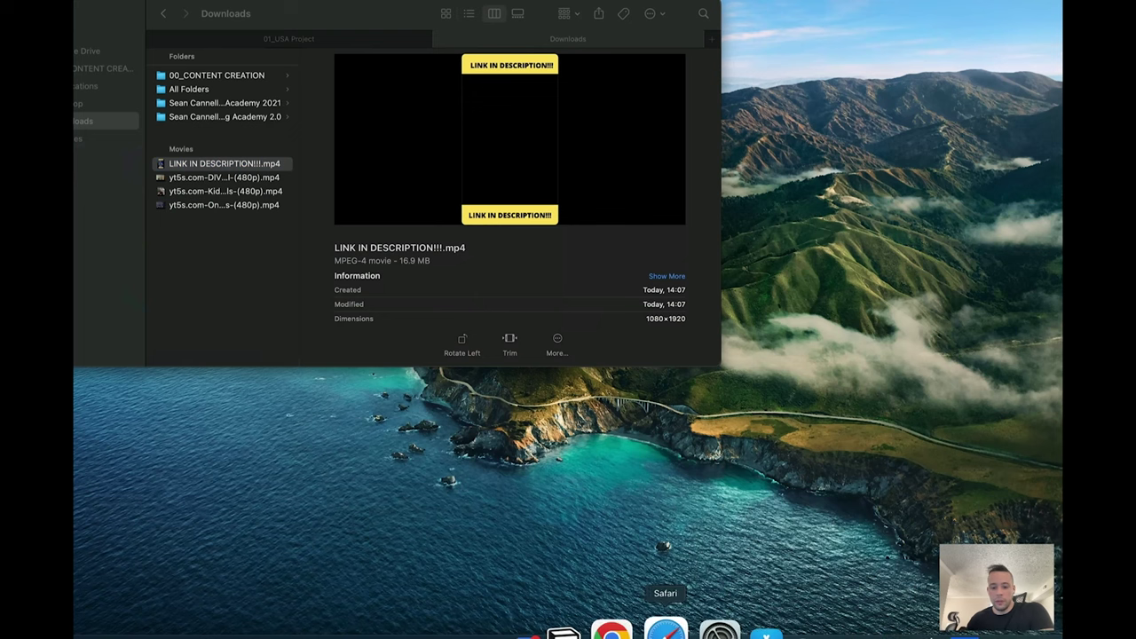
pyautogui.rightClick(755, 626)
# Step: Open youtube.com in a new window and upload LINK IN DESCRIPTION!!!.mp4 via Create > Upload video
pyautogui.click(693, 498)
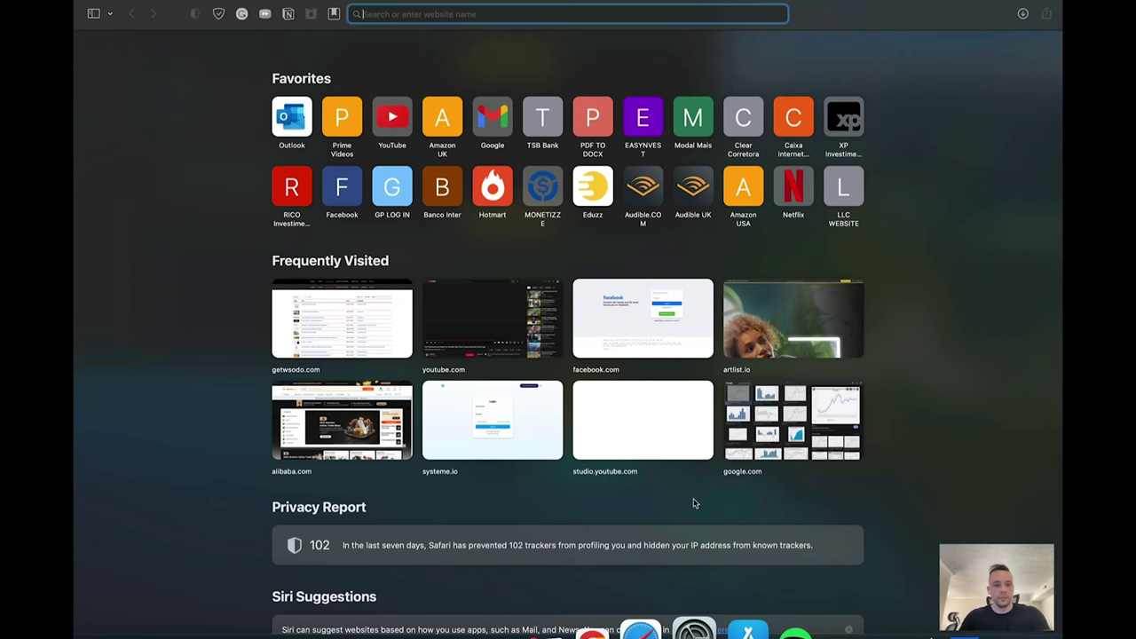
pyautogui.write('youtube.com')
pyautogui.press('Return')
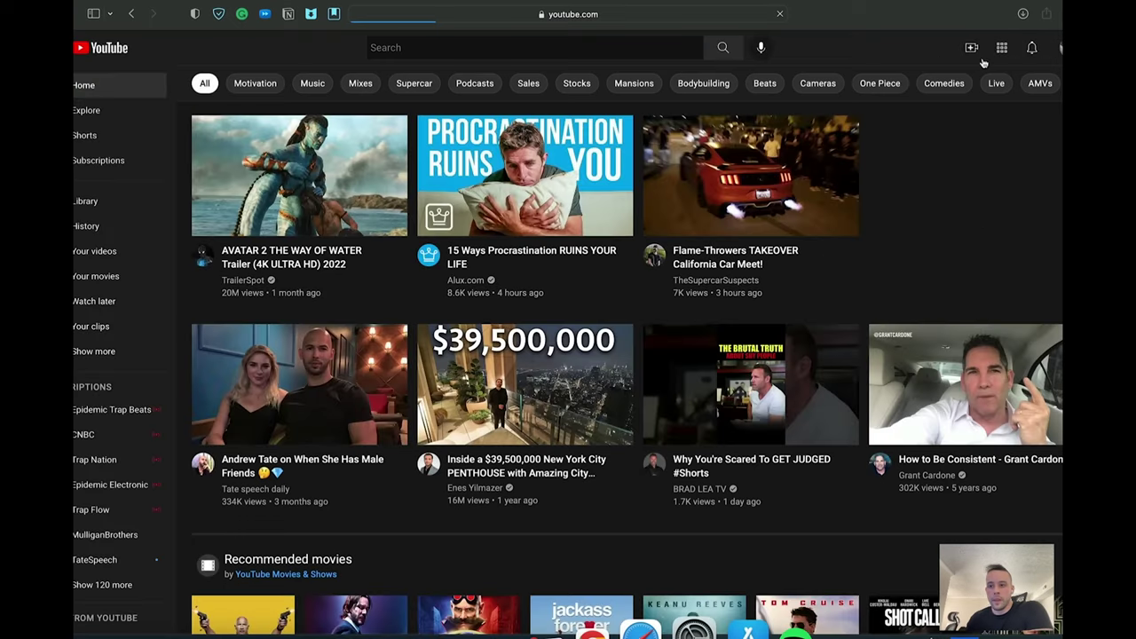
pyautogui.click(976, 51)
pyautogui.click(1011, 79)
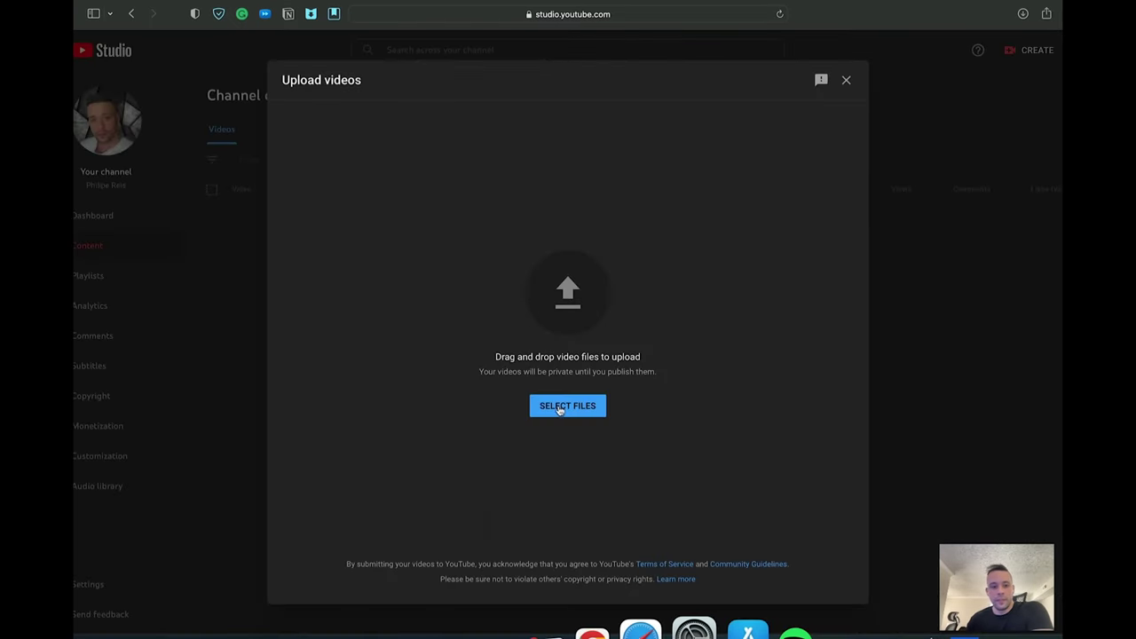
pyautogui.click(558, 405)
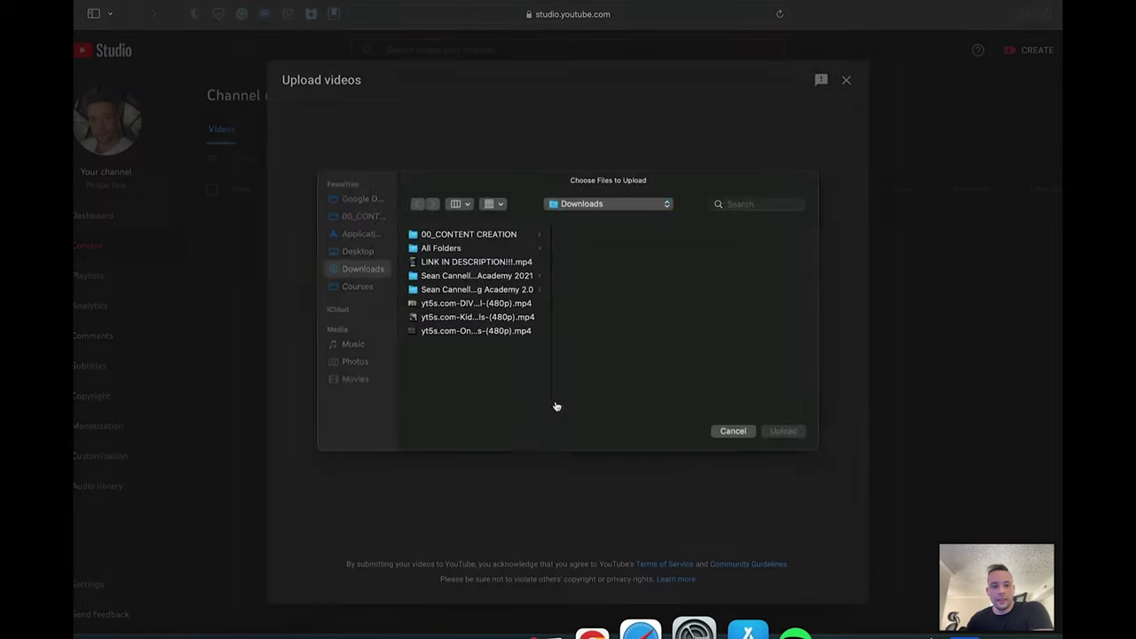
pyautogui.click(486, 269)
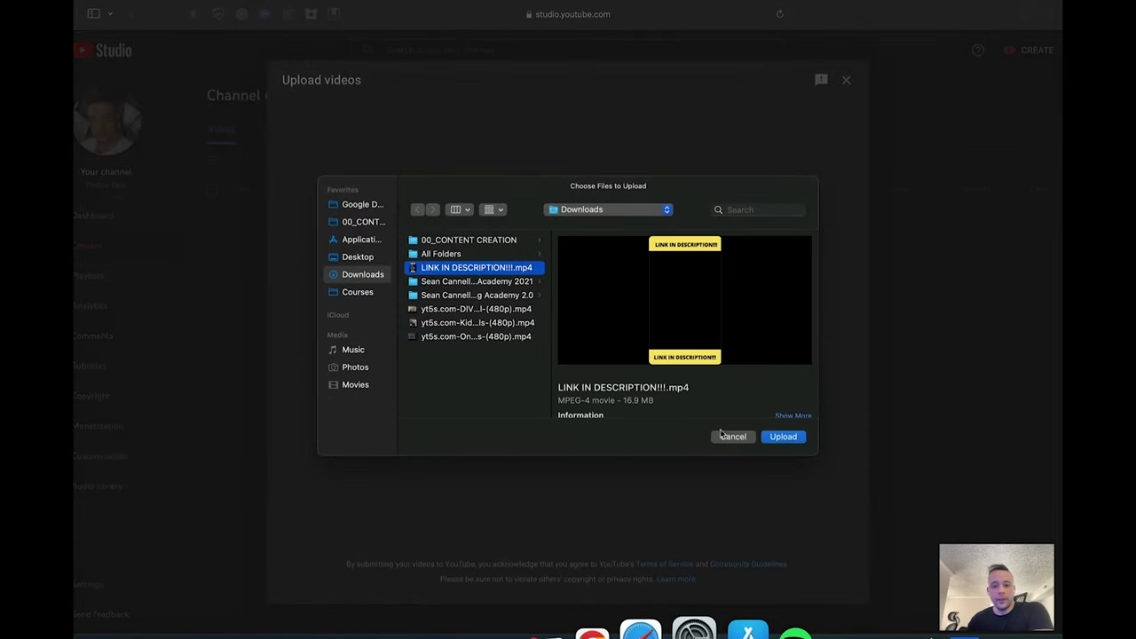
pyautogui.click(796, 438)
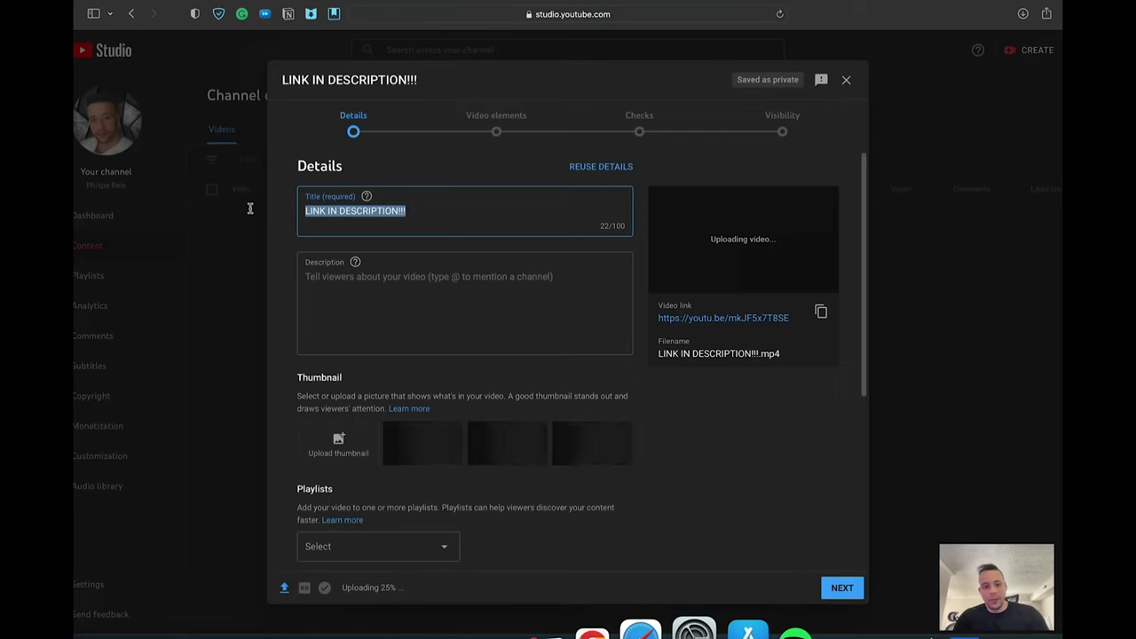
# Step: Title the video 'FUNNIEST VIDEO 2022'
pyautogui.write('FUNNIEST VIDEO 2022')
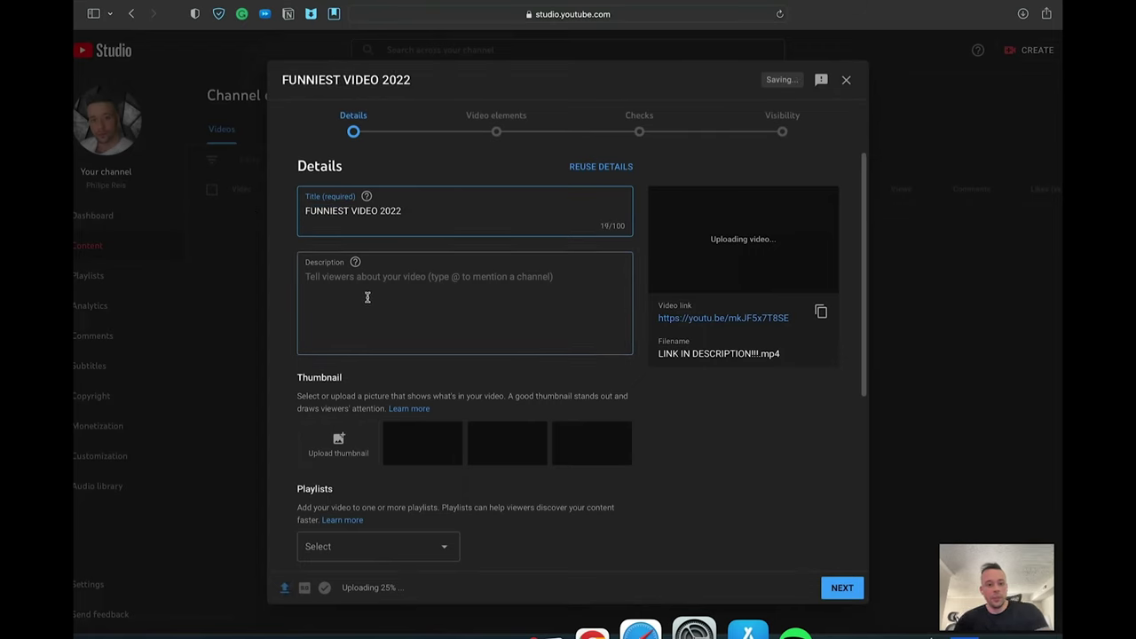
pyautogui.click(368, 297)
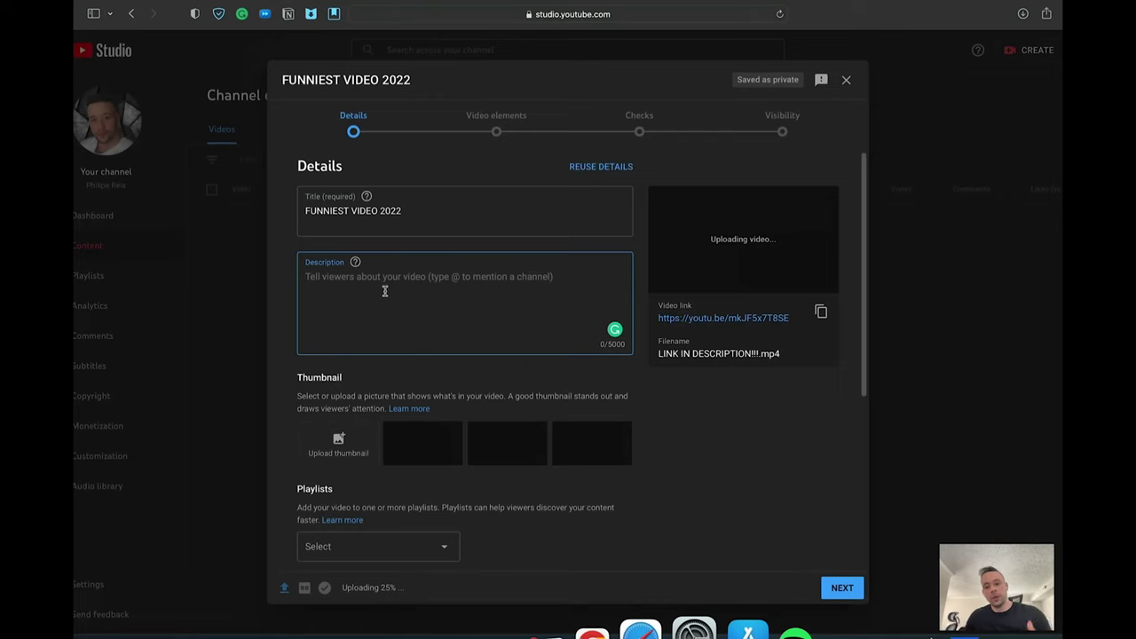
pyautogui.moveTo(417, 211); pyautogui.dragTo(282, 213)
pyautogui.click(393, 299)
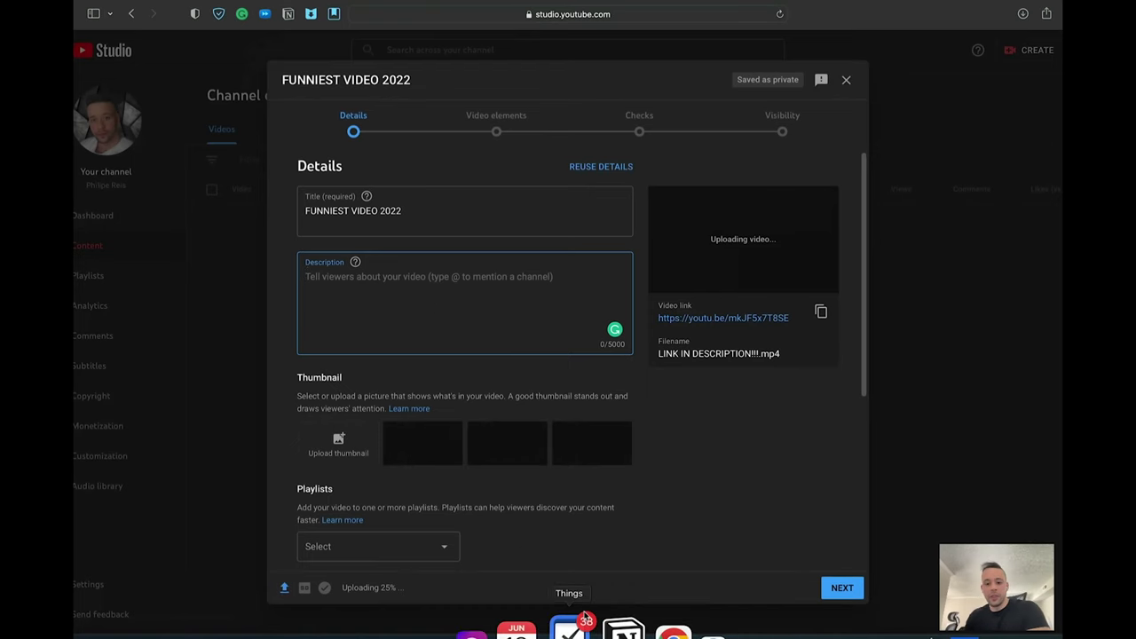
# Step: Paste the Prezentar HopLink from the notes into the video description
pyautogui.click(858, 627)
pyautogui.moveTo(502, 300); pyautogui.dragTo(139, 296)
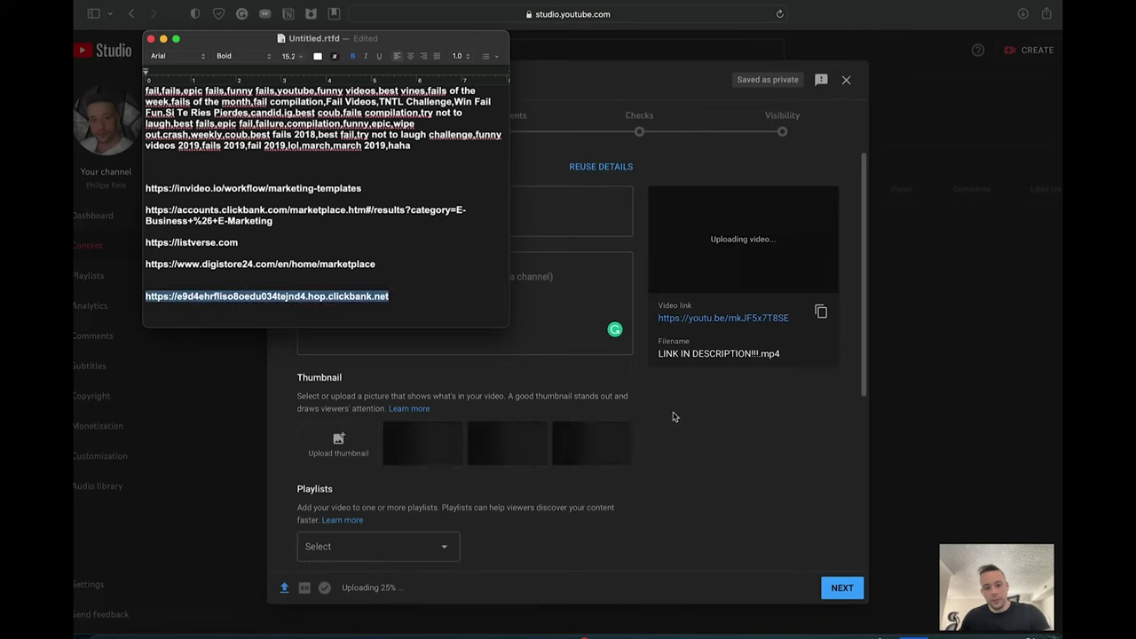
pyautogui.click(674, 444)
pyautogui.click(383, 276)
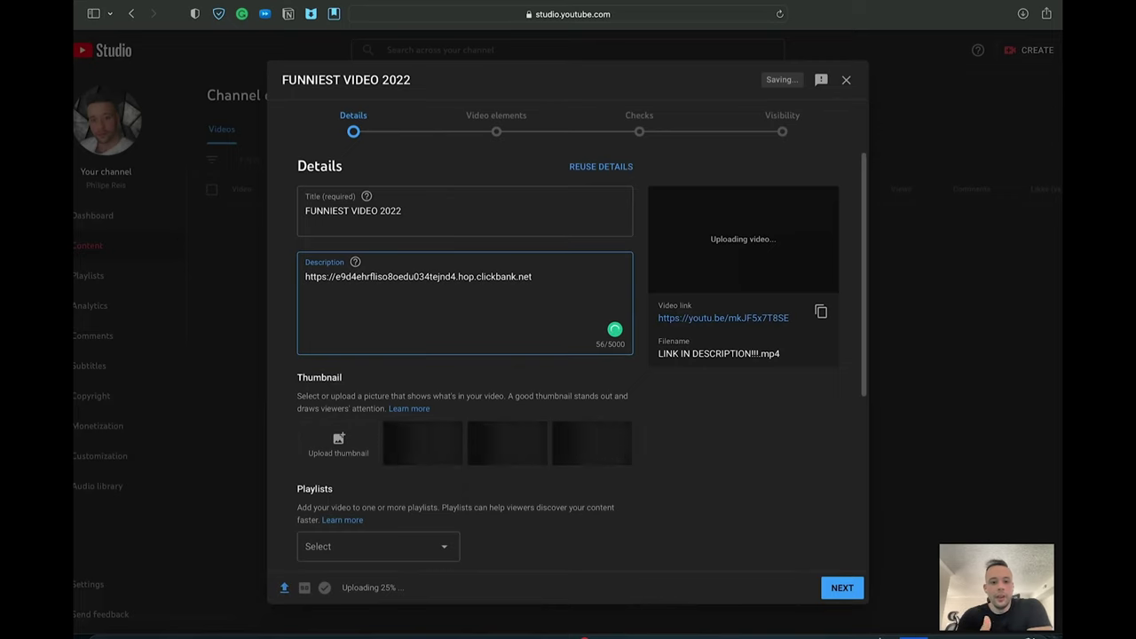
pyautogui.press('Return')
pyautogui.press('Return')
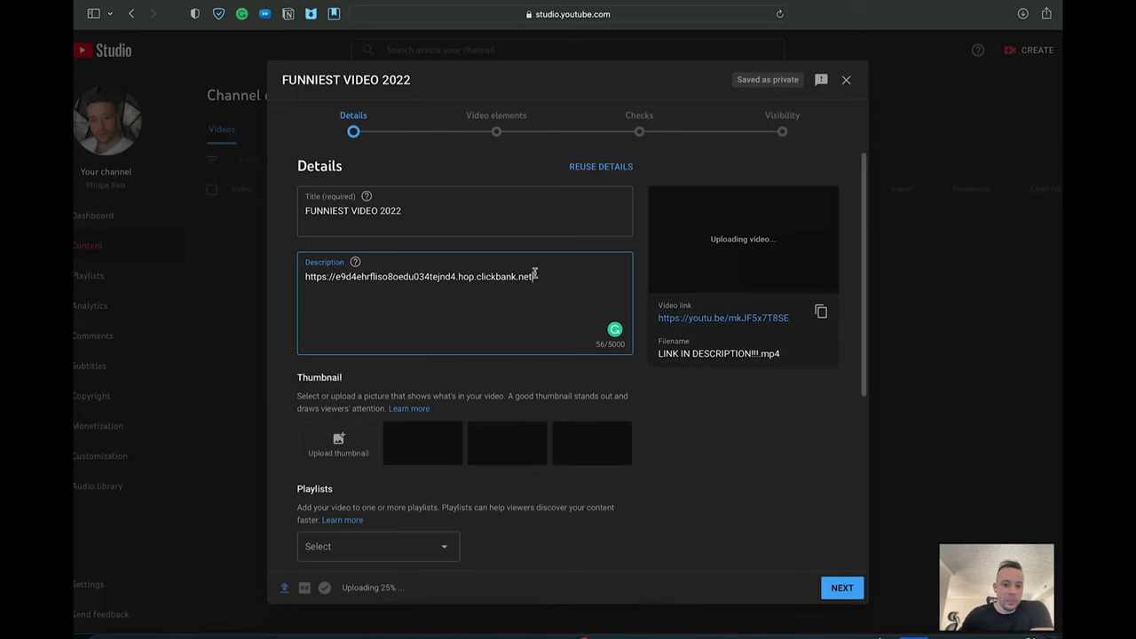
pyautogui.moveTo(535, 274); pyautogui.dragTo(284, 278)
pyautogui.press('super+c')
# Step: Go to the Bitly site in a new tab
pyautogui.press('super+t')
pyautogui.write('BITL')
pyautogui.press('Return')
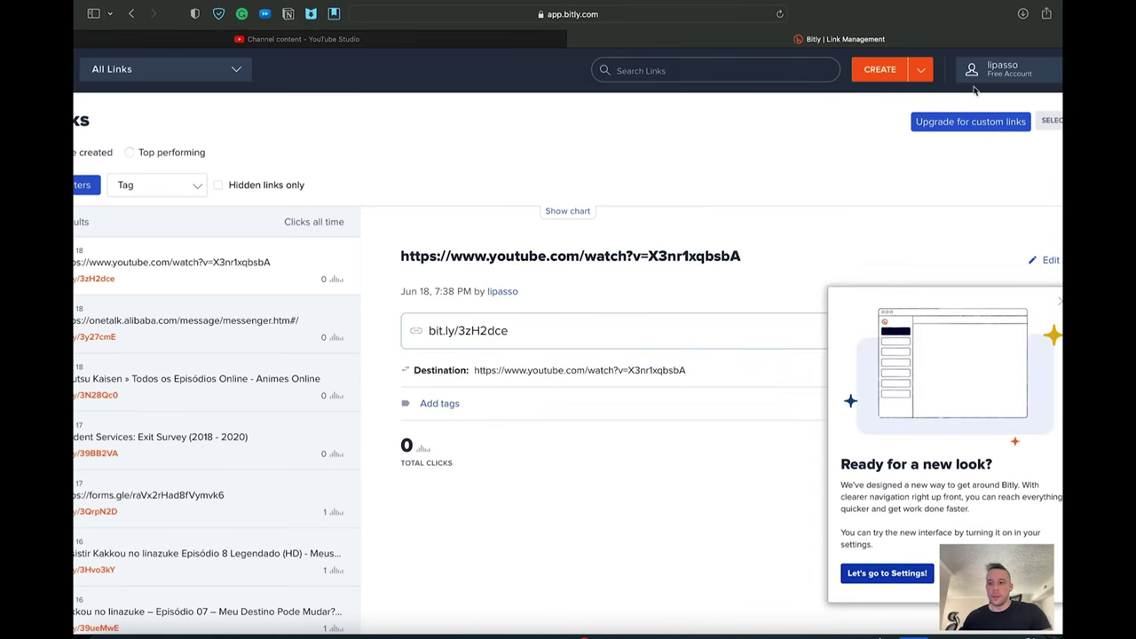
# Step: Shorten the HopLink in Bitly and paste the bit.ly link into the YouTube description
pyautogui.click(897, 72)
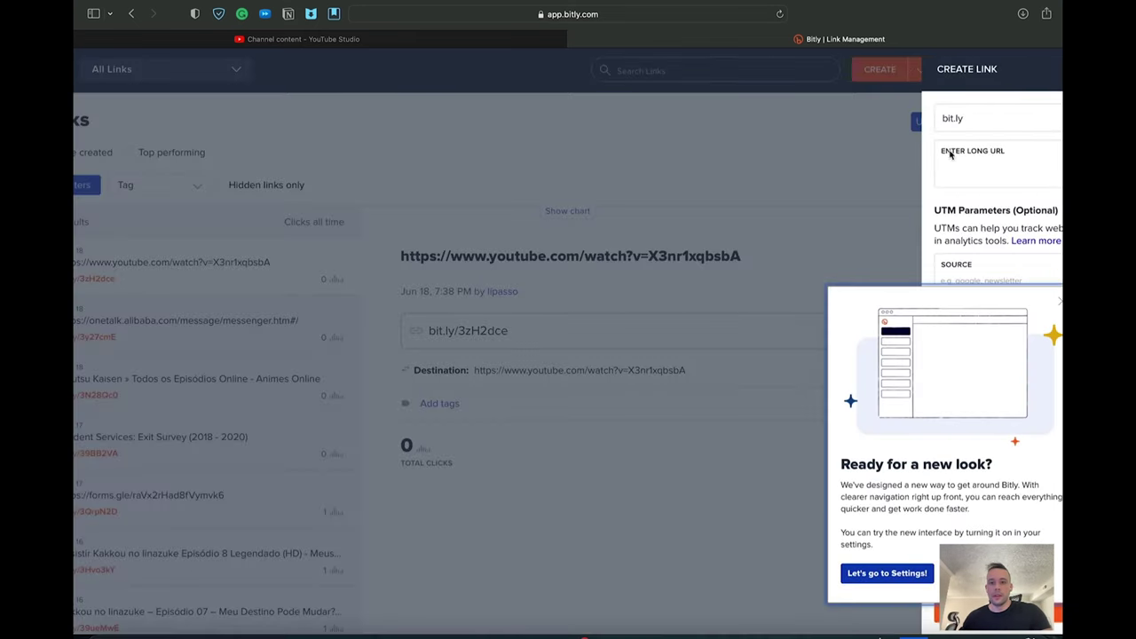
pyautogui.click(508, 39)
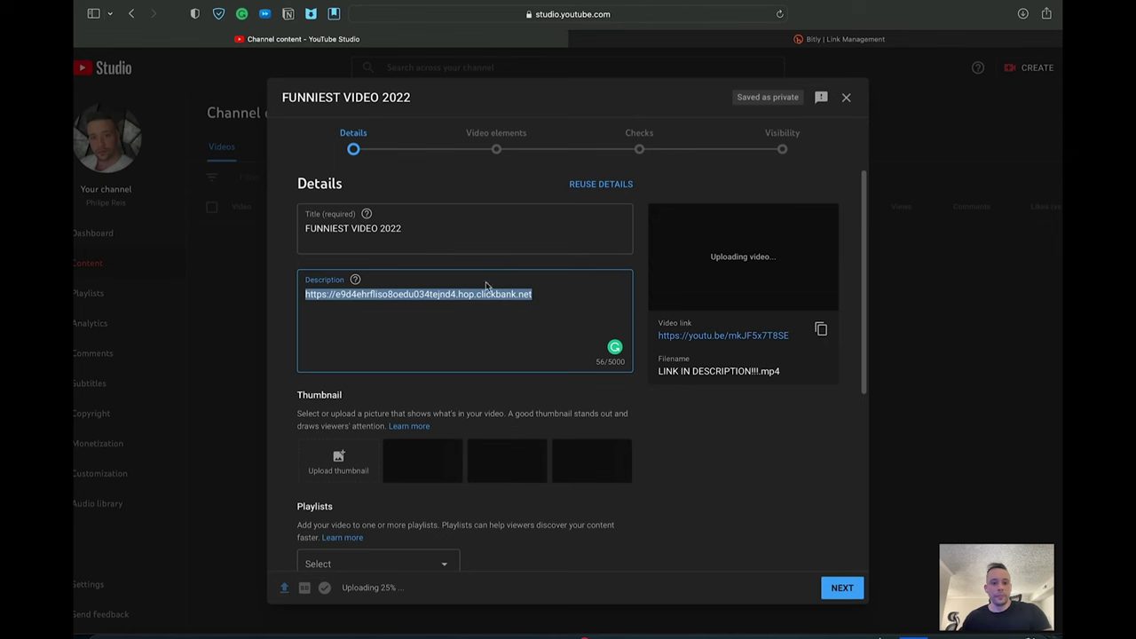
pyautogui.click(813, 39)
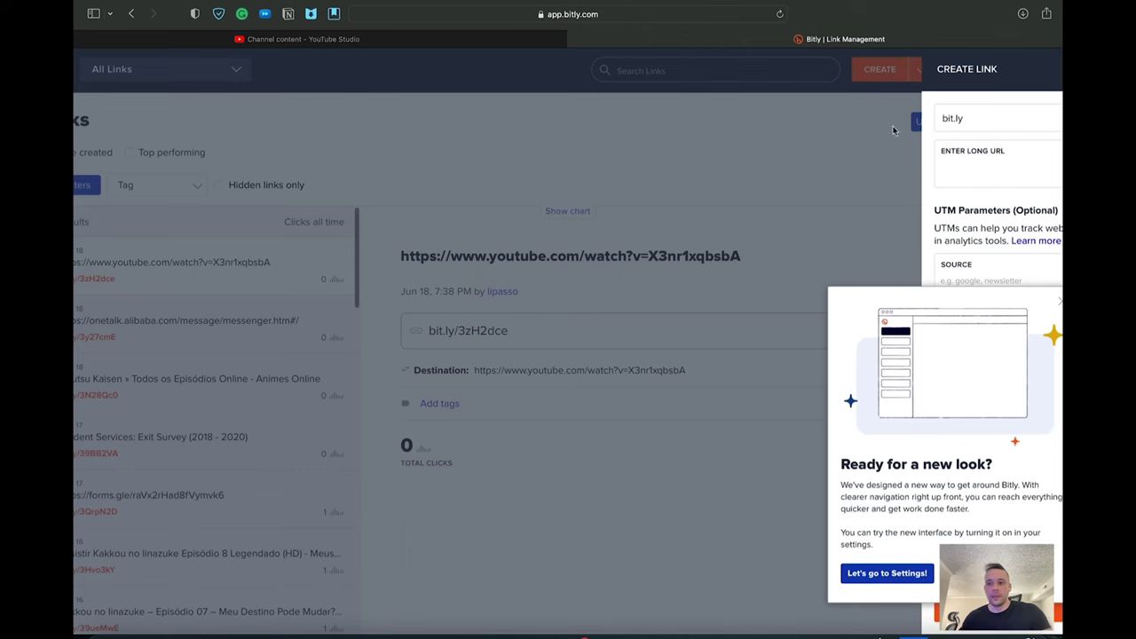
pyautogui.click(990, 161)
pyautogui.press('super+v')
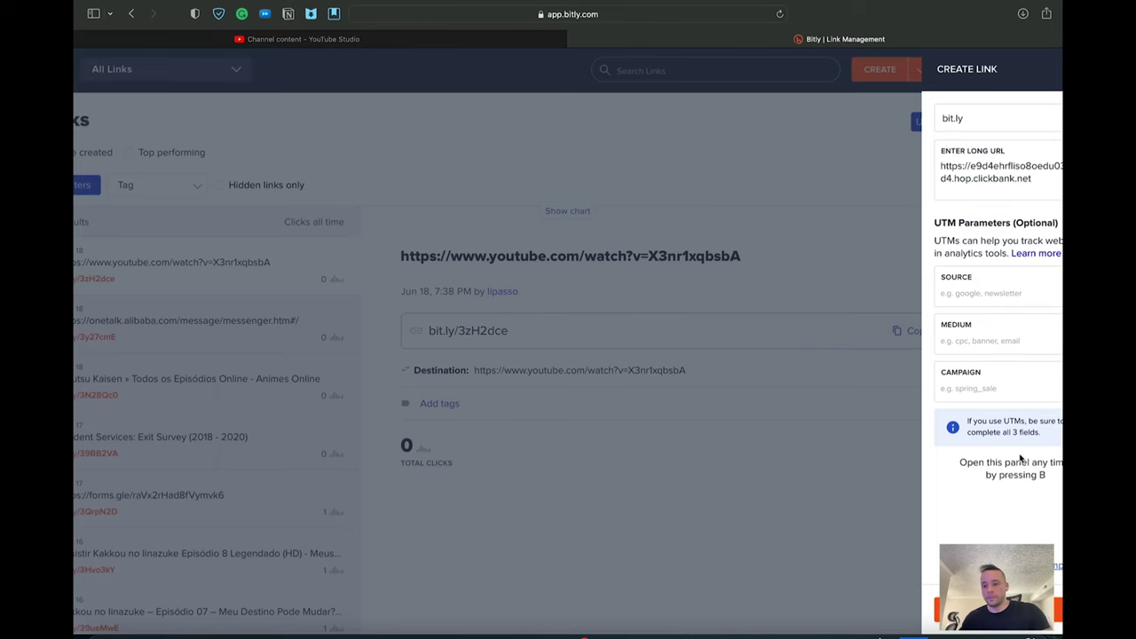
pyautogui.press('Return')
pyautogui.moveTo(992, 258); pyautogui.dragTo(923, 262)
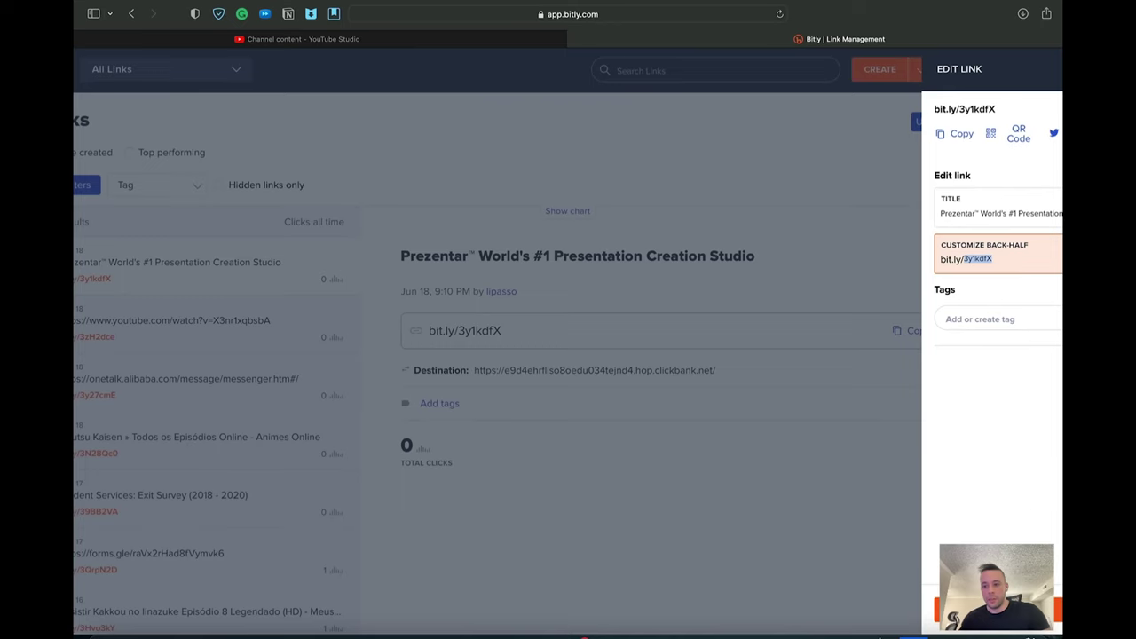
pyautogui.click(956, 133)
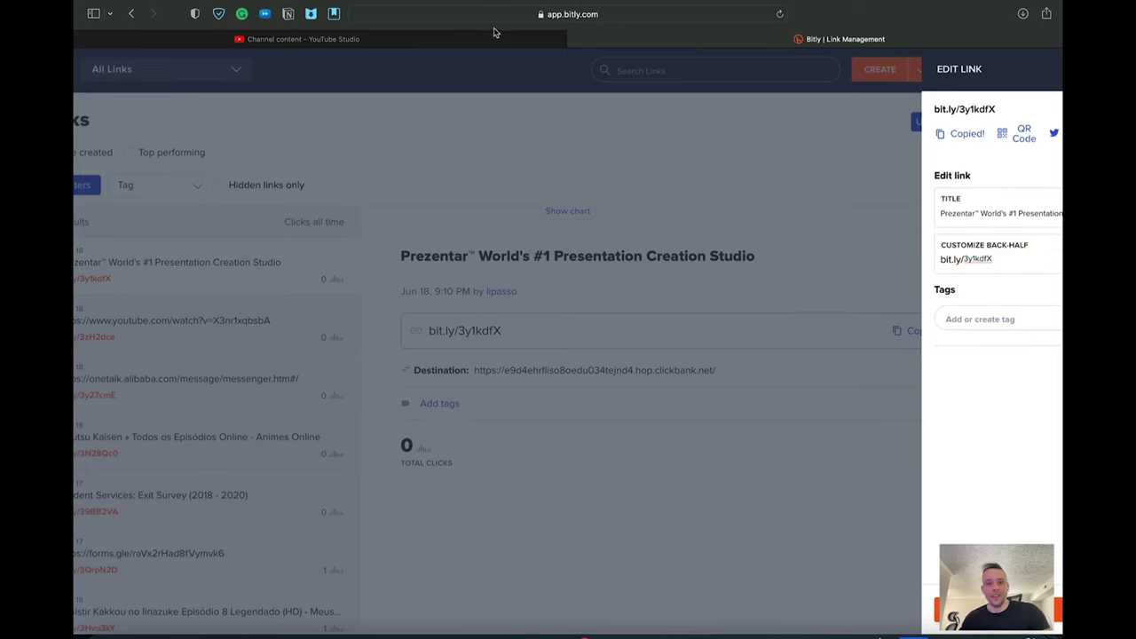
pyautogui.click(506, 35)
pyautogui.press('super+v')
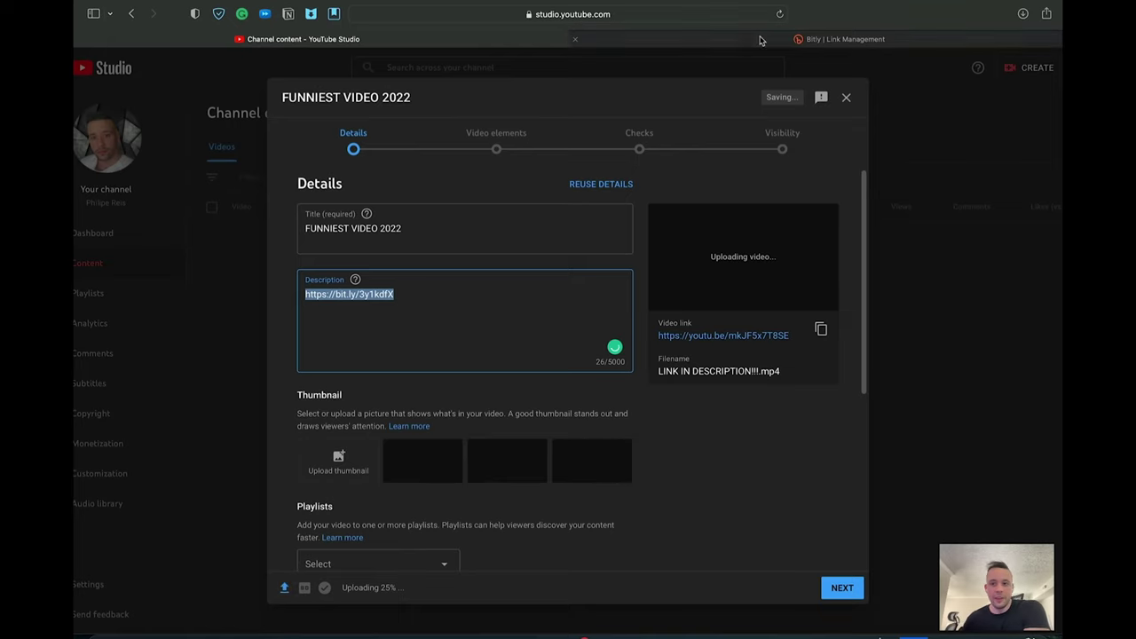
pyautogui.click(843, 39)
pyautogui.moveTo(1010, 255); pyautogui.dragTo(958, 261)
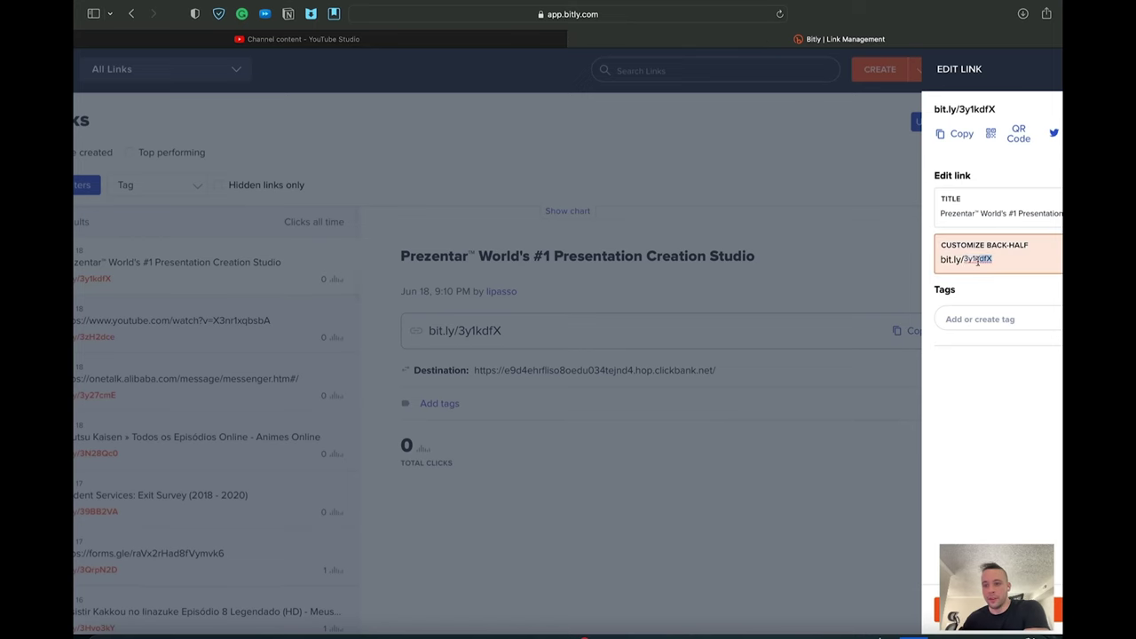
pyautogui.write('a')
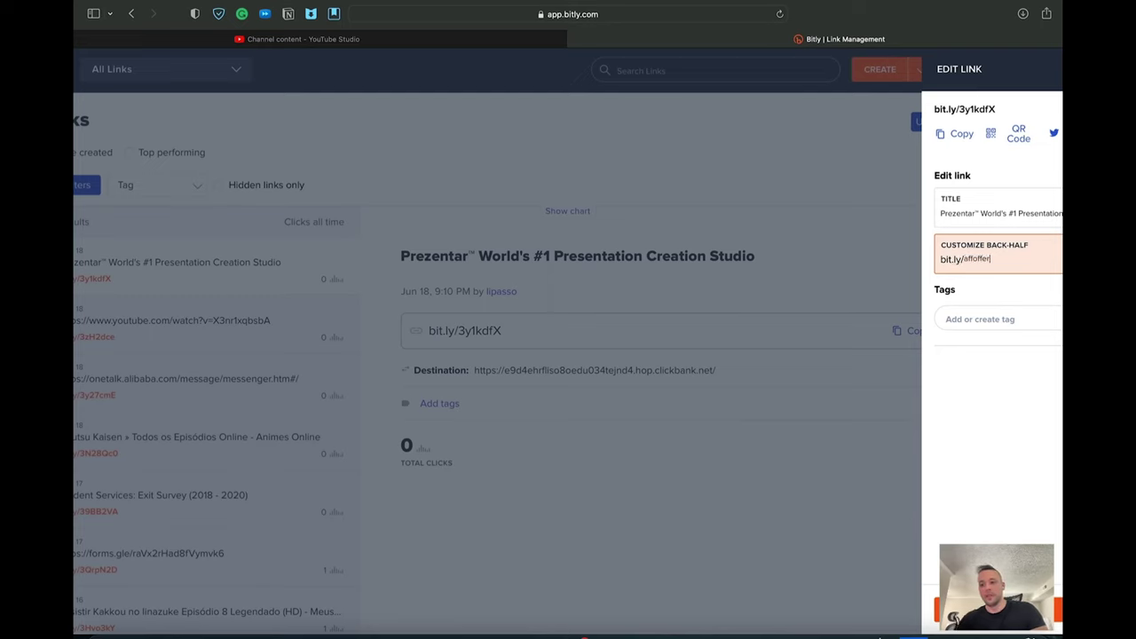
pyautogui.write('ffoffer')
pyautogui.press('Return')
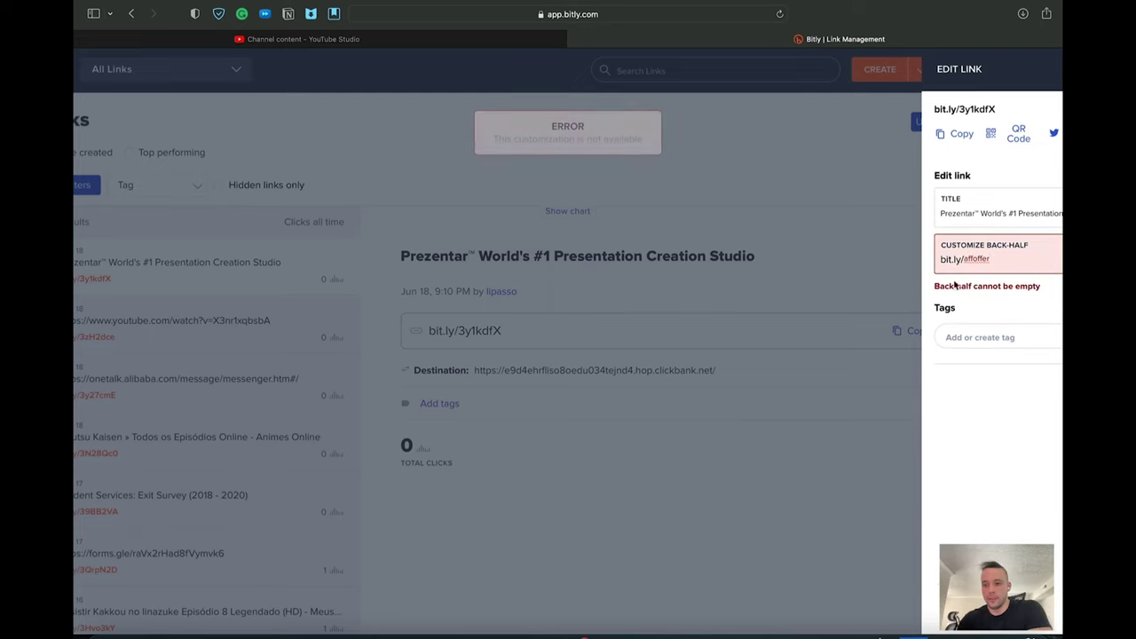
pyautogui.click(1008, 258)
pyautogui.press('Return')
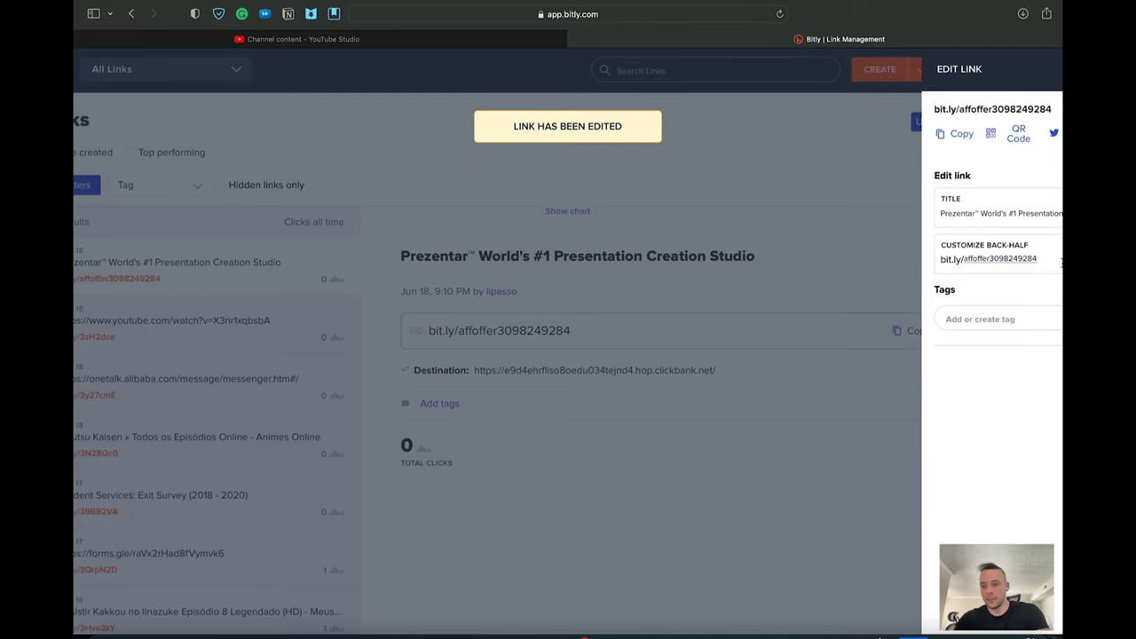
pyautogui.click(958, 133)
pyautogui.click(496, 39)
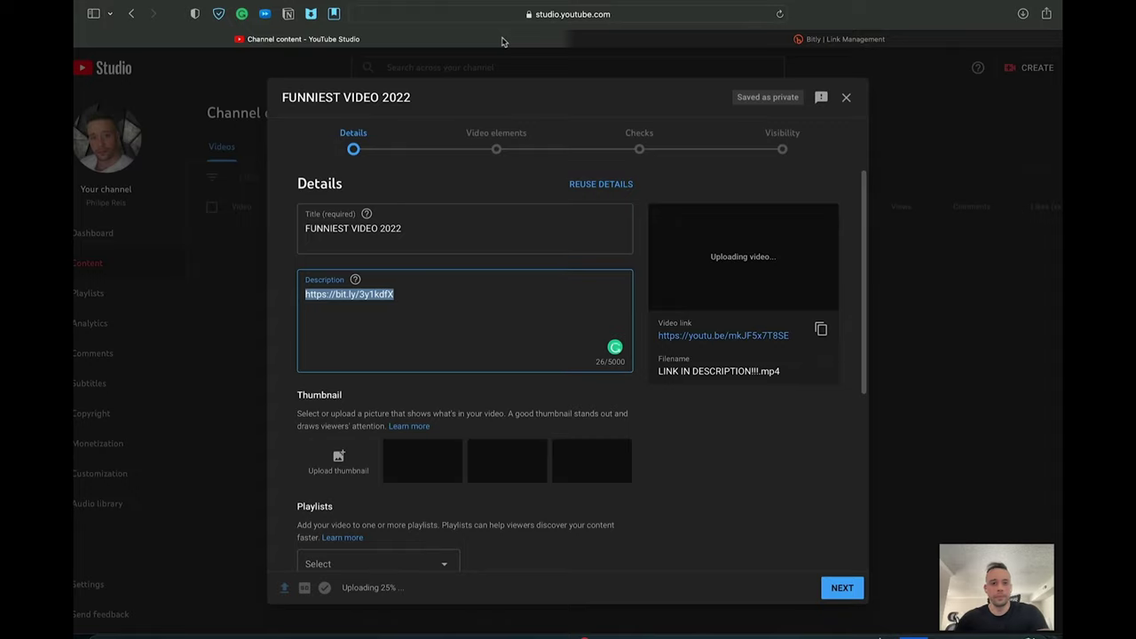
pyautogui.hotkey('ctrl', 'v')
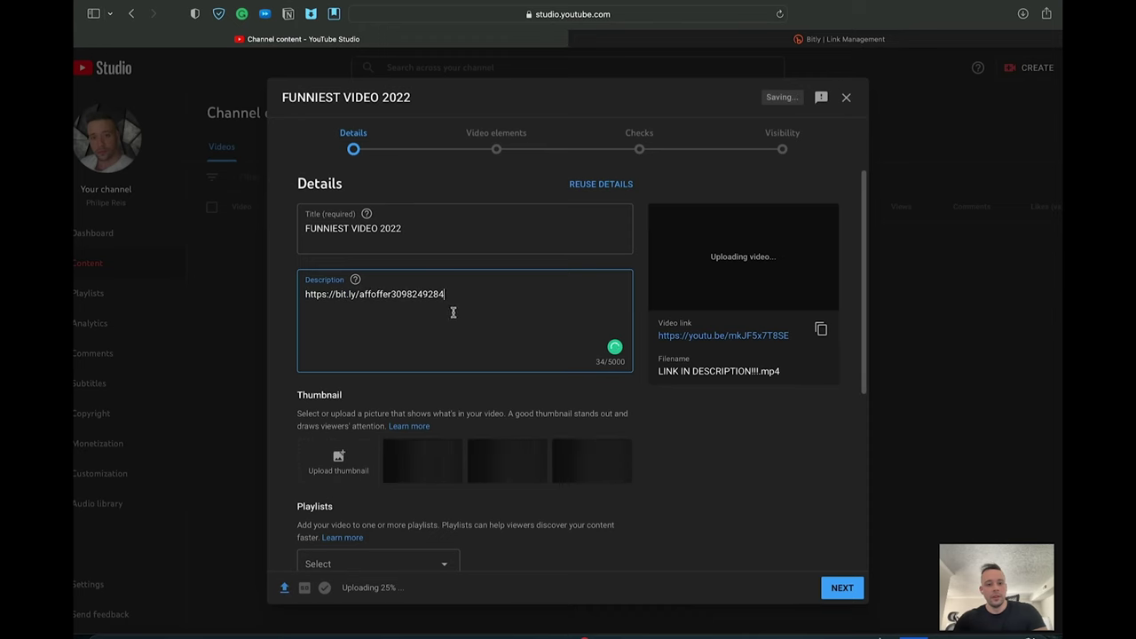
pyautogui.press('super+t')
pyautogui.press('super+v')
pyautogui.press('Return')
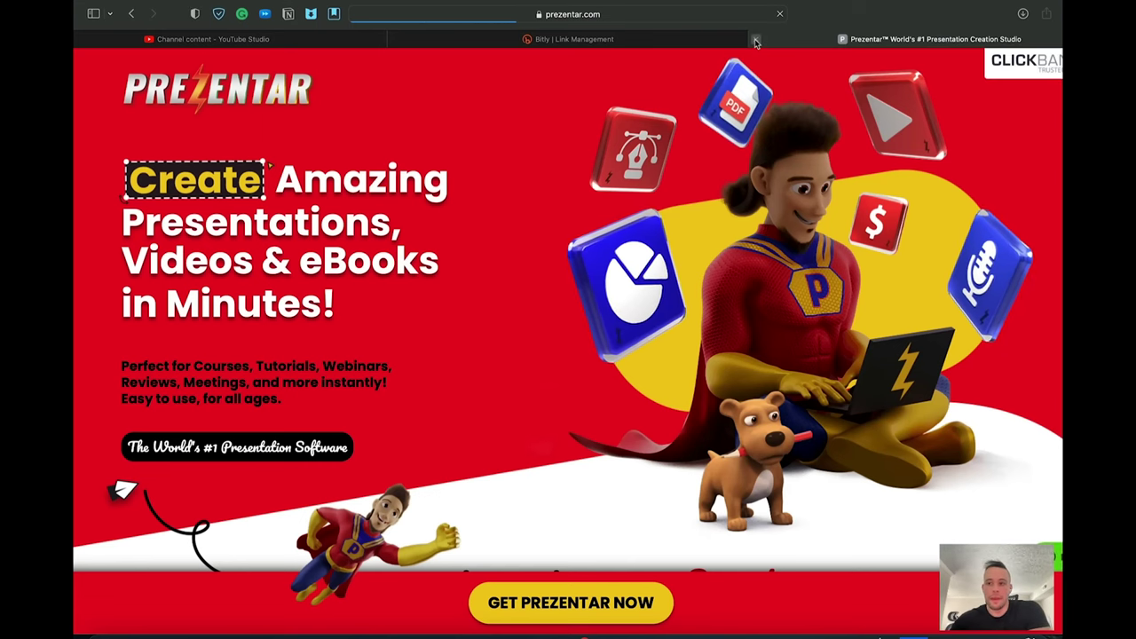
pyautogui.click(755, 41)
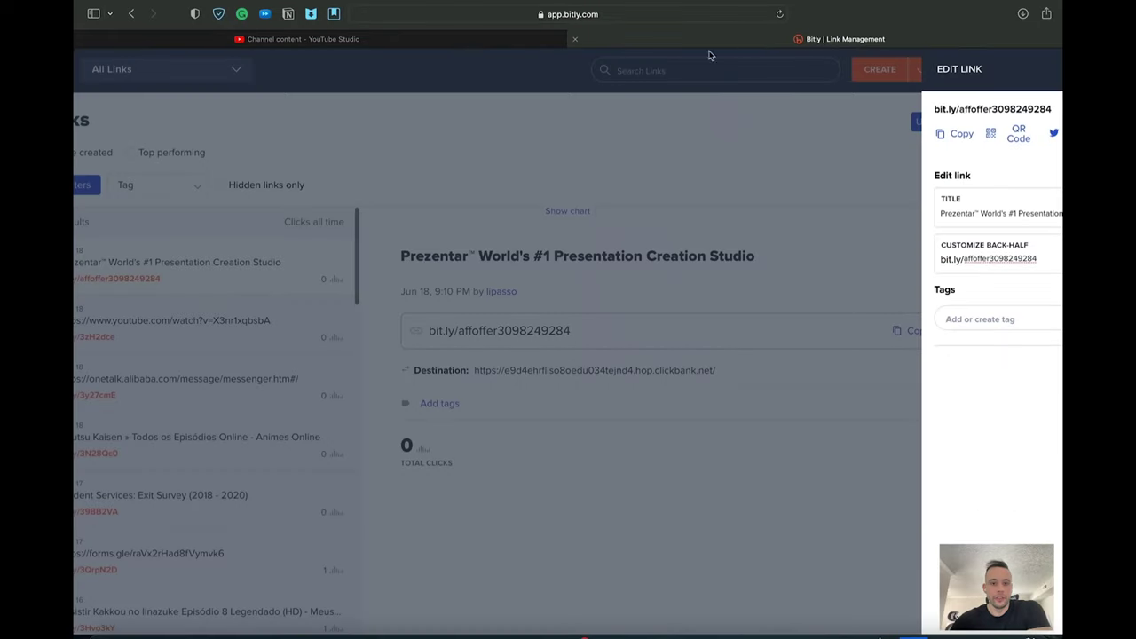
pyautogui.hotkey('ctrl', 'shift', 'Tab')
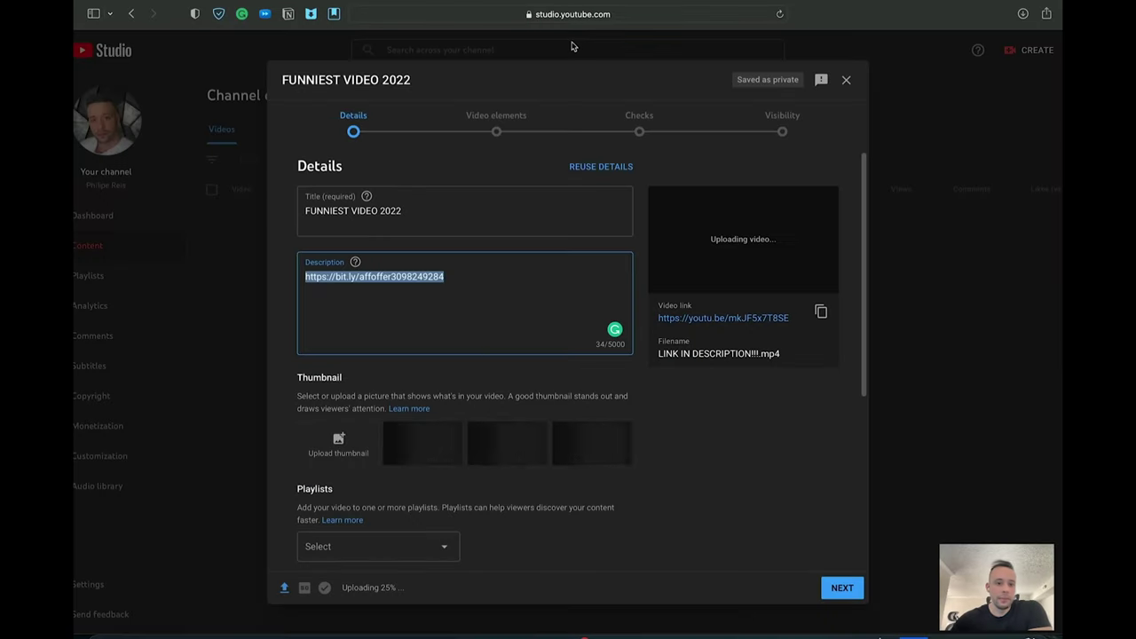
# Step: Paste the fail-video keyword paragraph from the notes below the description link
pyautogui.click(431, 184)
pyautogui.click(514, 203)
pyautogui.moveTo(317, 210); pyautogui.dragTo(378, 211)
pyautogui.moveTo(317, 277); pyautogui.dragTo(451, 272)
pyautogui.click(469, 285)
pyautogui.press('Return')
pyautogui.press('Return')
pyautogui.press('Return')
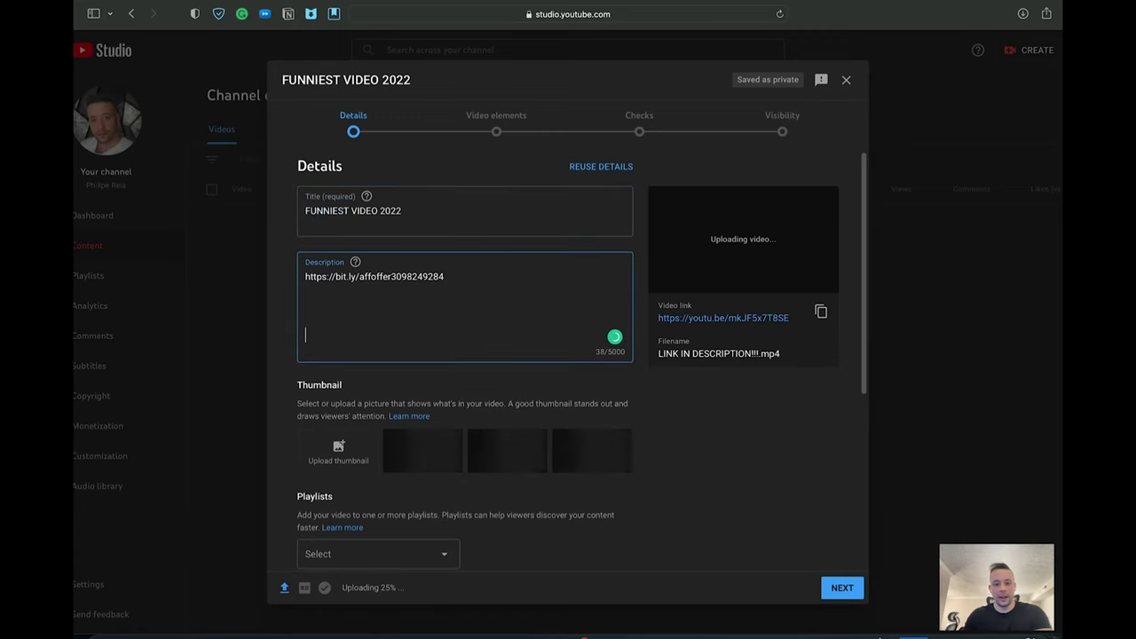
pyautogui.click(890, 628)
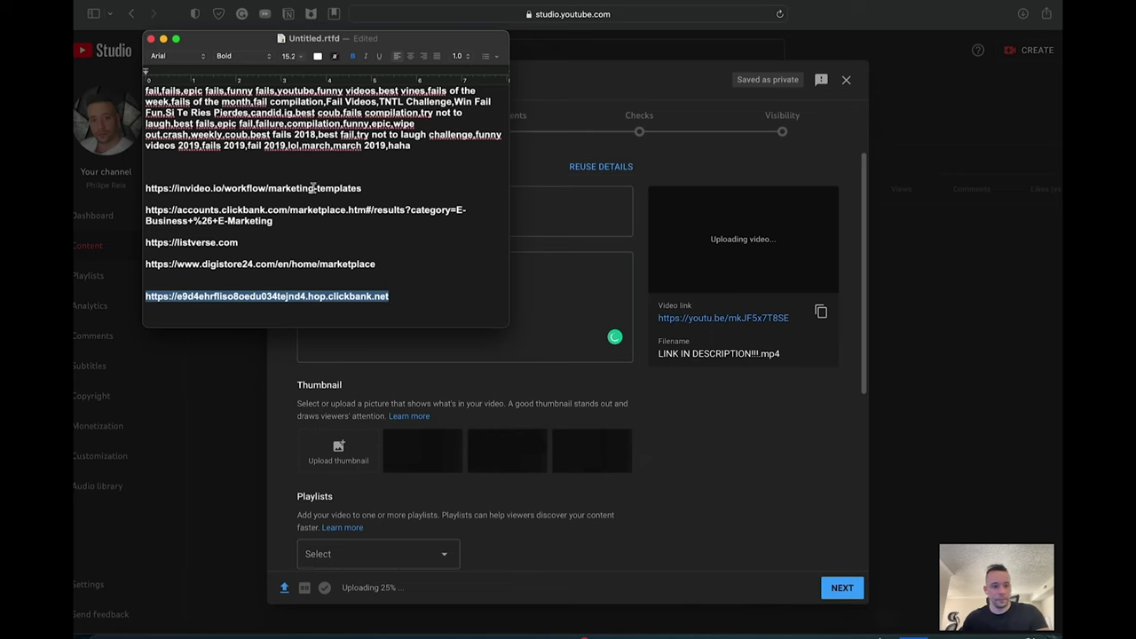
pyautogui.moveTo(417, 144); pyautogui.dragTo(126, 86)
pyautogui.click(809, 441)
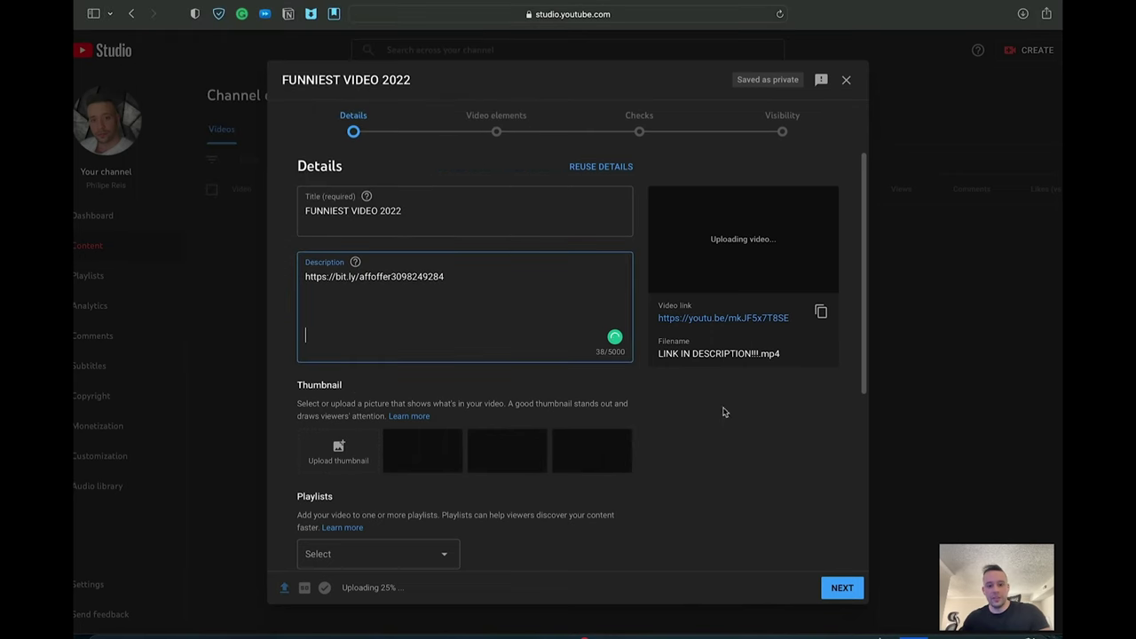
pyautogui.press('super+v')
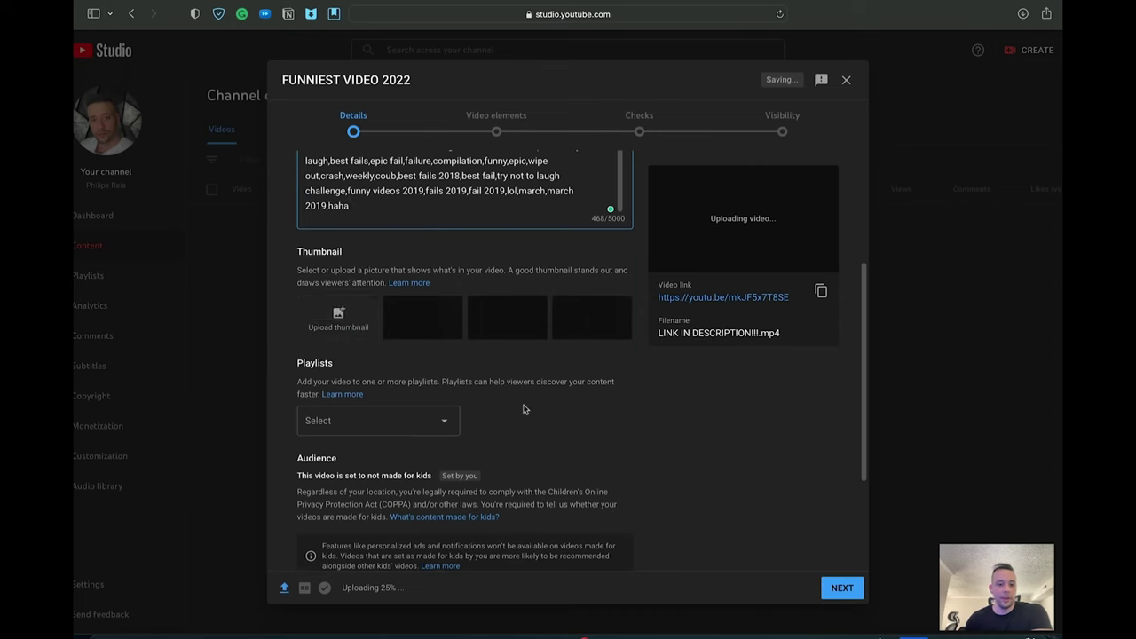
# Step: Paste the fail-compilation keyword list into the Tags box under Show More
pyautogui.scroll(-4, 445, 416)
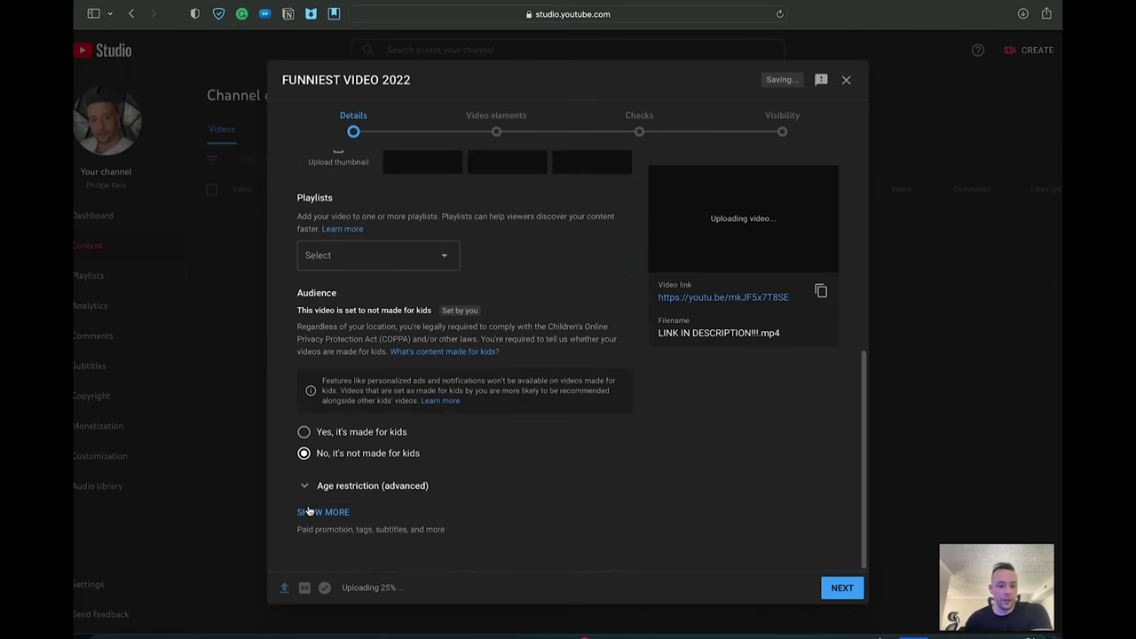
pyautogui.scroll(5, 510, 456)
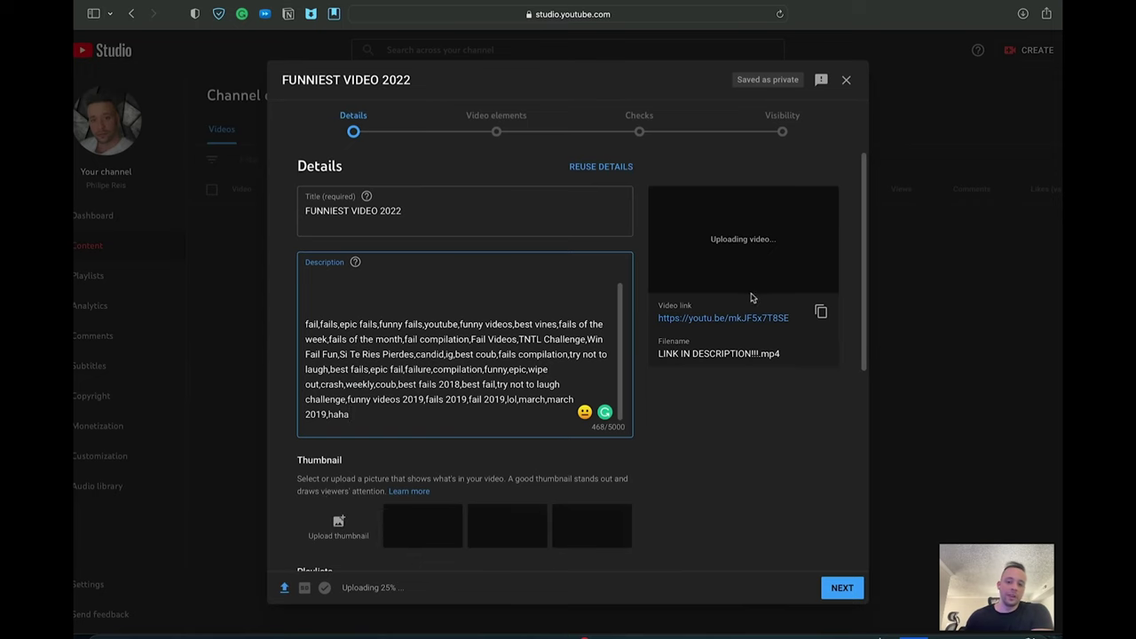
pyautogui.scroll(-3, 733, 443)
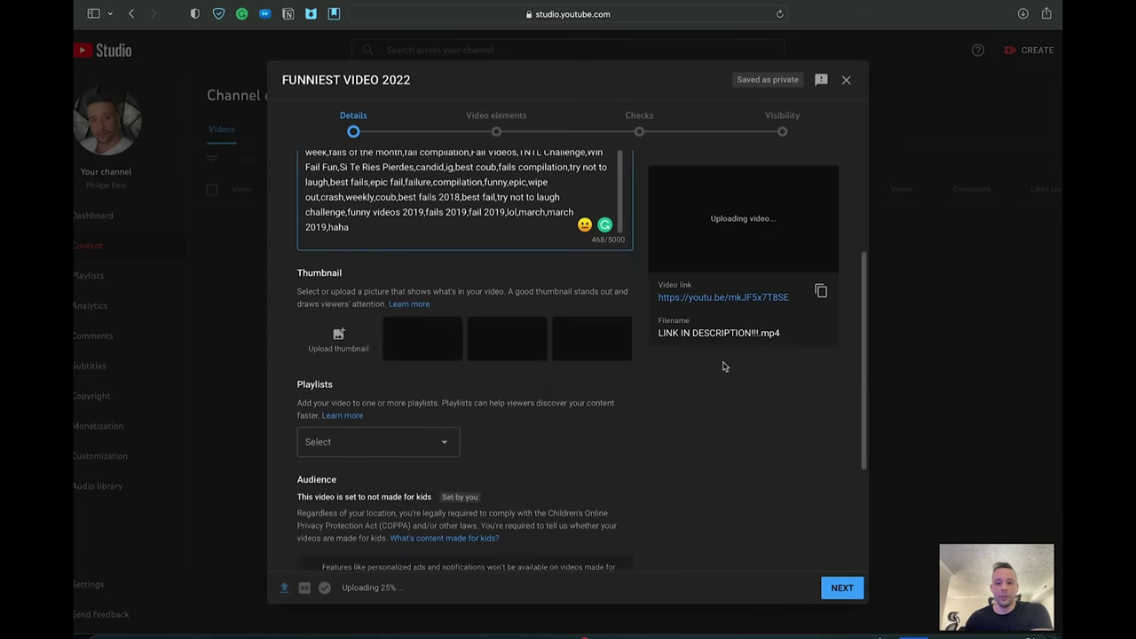
pyautogui.scroll(-3, 565, 432)
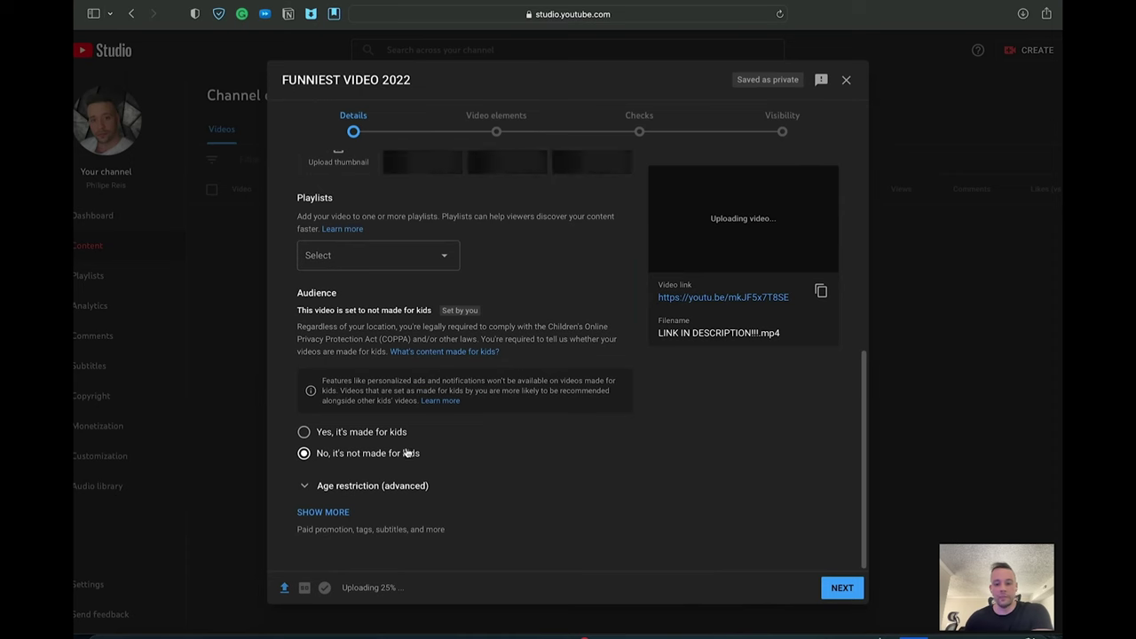
pyautogui.click(325, 514)
pyautogui.scroll(-8, 499, 403)
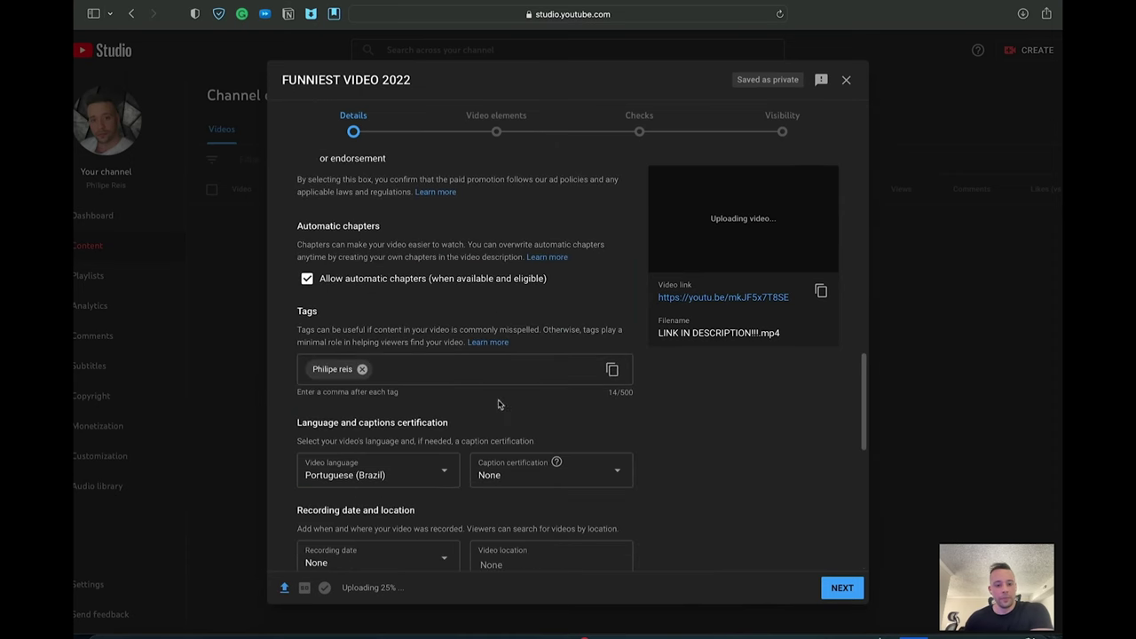
pyautogui.click(424, 376)
pyautogui.press('super+v')
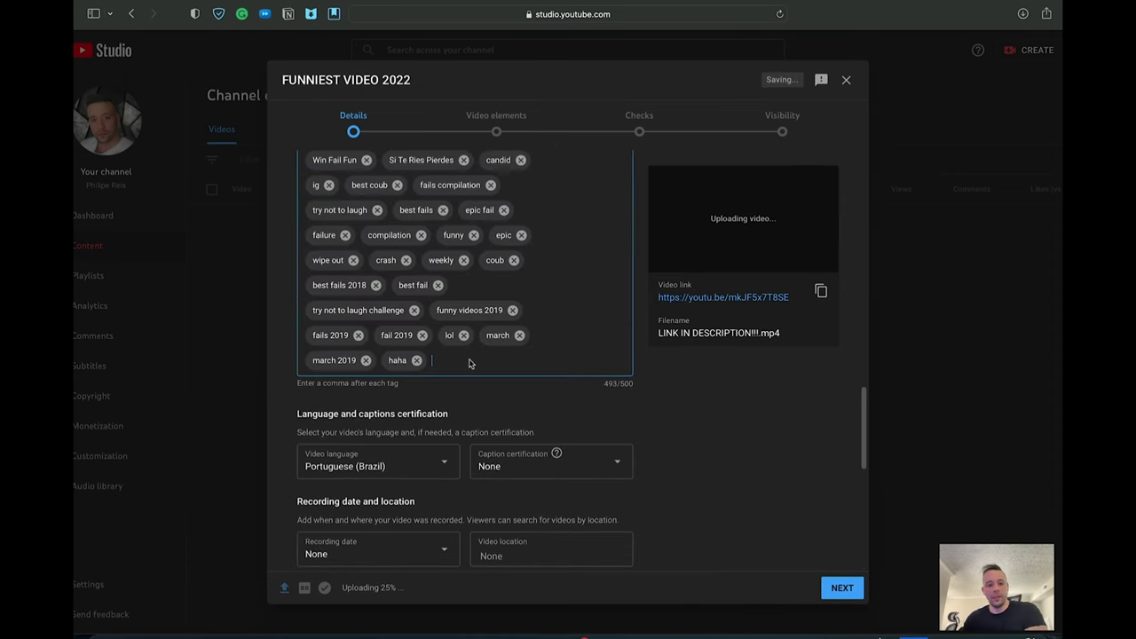
# Step: Scroll back up to Details and review the description's bit.ly link
pyautogui.scroll(4, 471, 364)
pyautogui.scroll(-2, 541, 444)
pyautogui.scroll(-3, 543, 443)
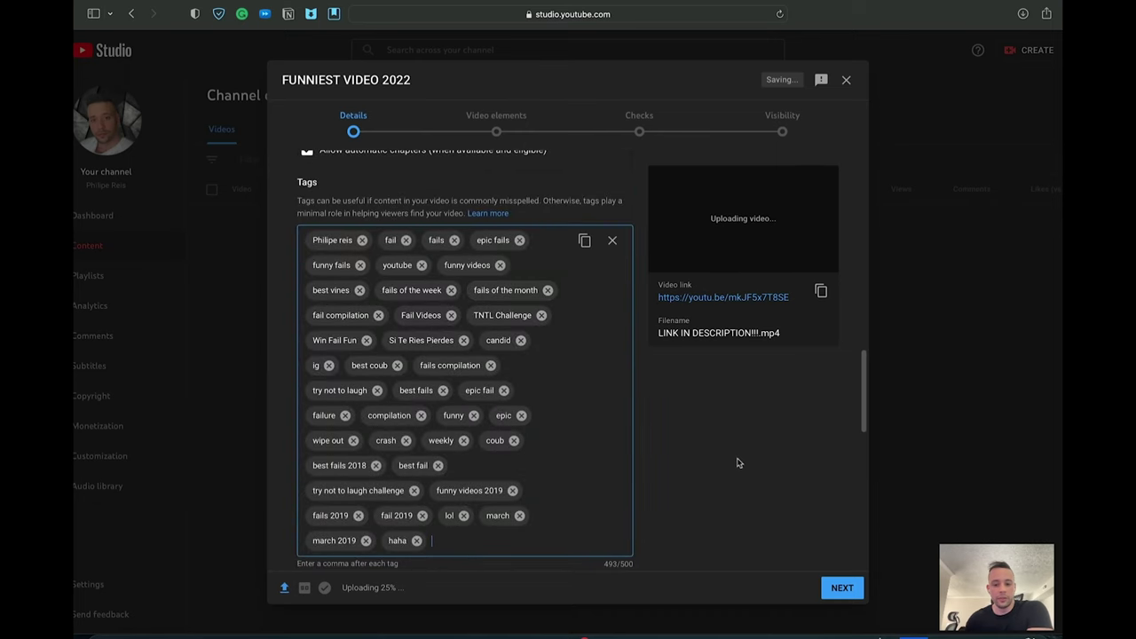
pyautogui.scroll(5, 652, 408)
pyautogui.scroll(5, 599, 277)
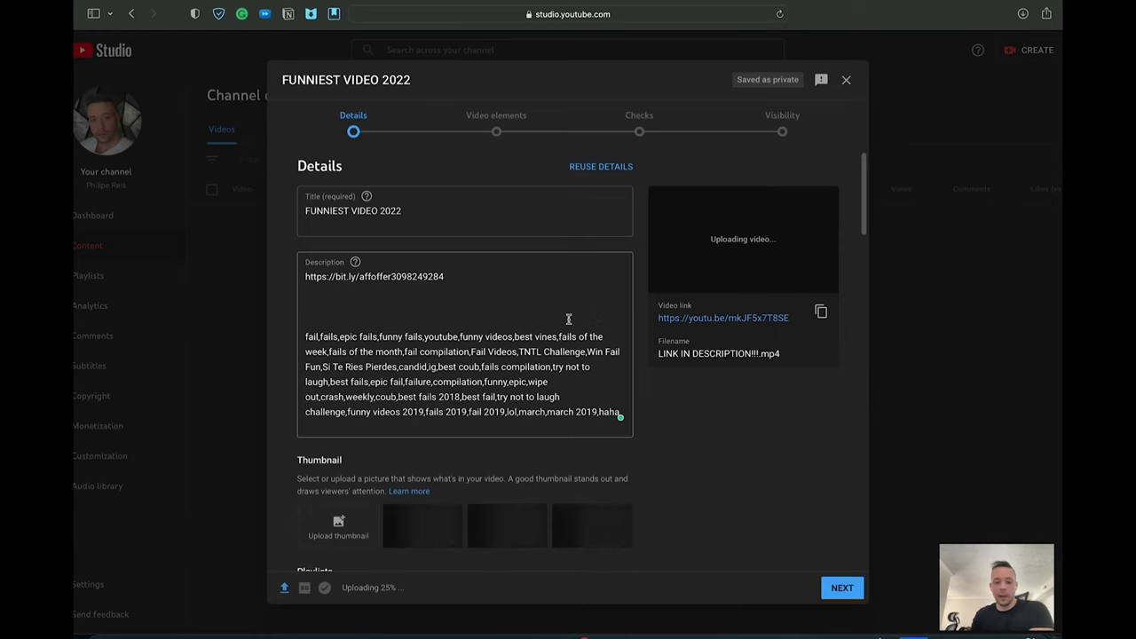
pyautogui.moveTo(471, 275); pyautogui.dragTo(302, 265)
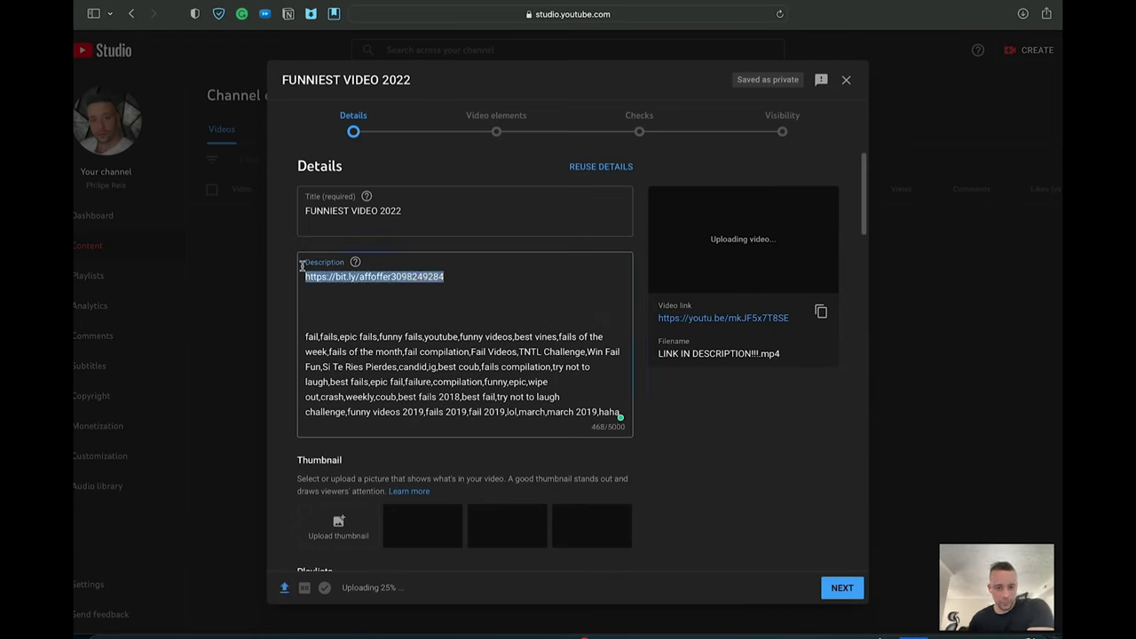
pyautogui.click(769, 413)
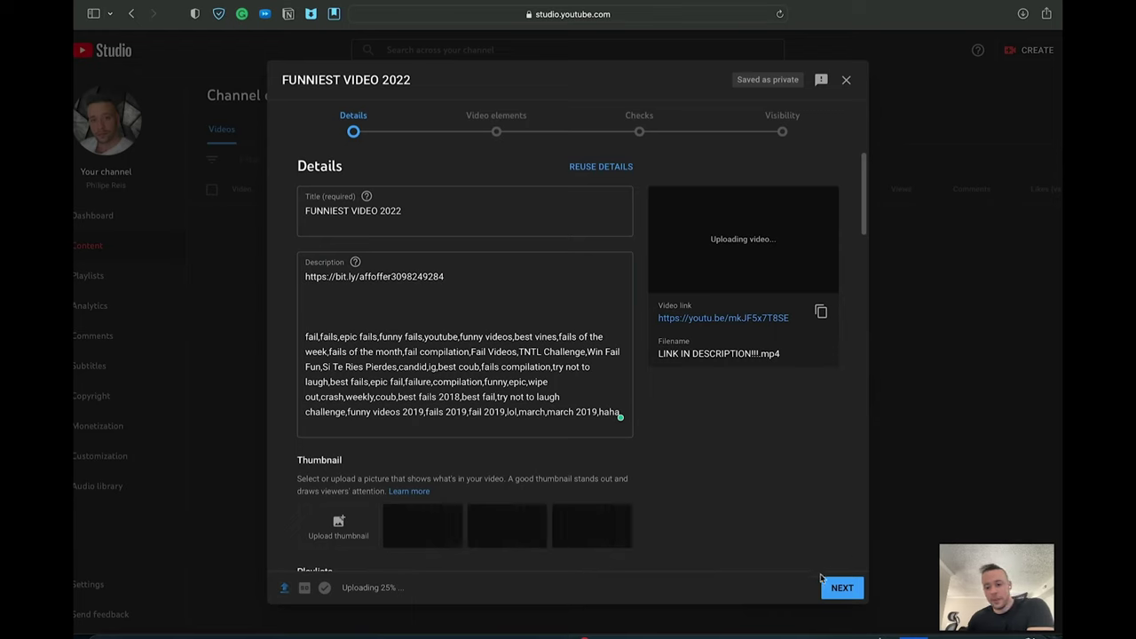